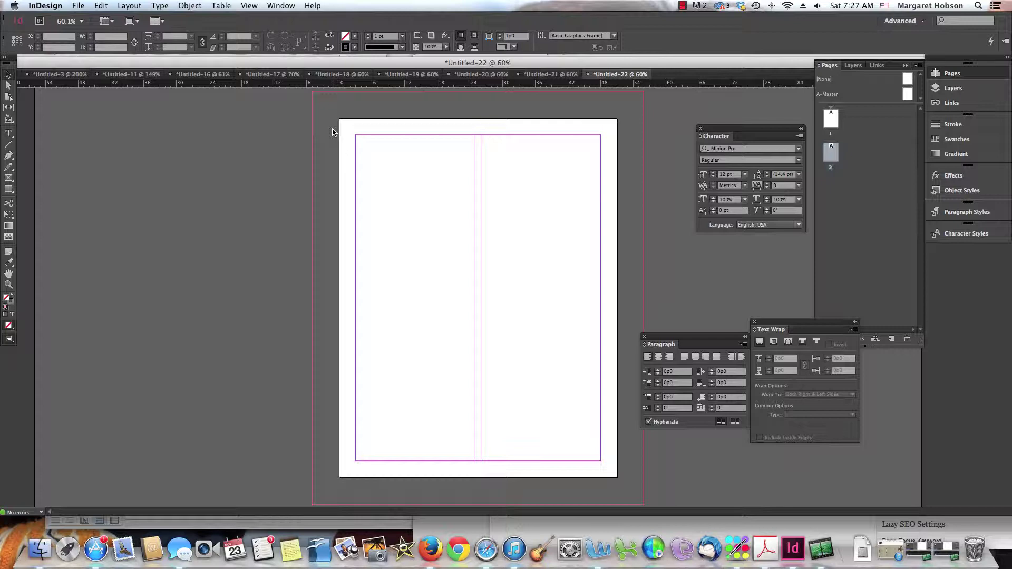
- Switch to Finder, open zenga.doc from the Desktop's zen folder in Word, and copy its entire text
left_click(34, 549)
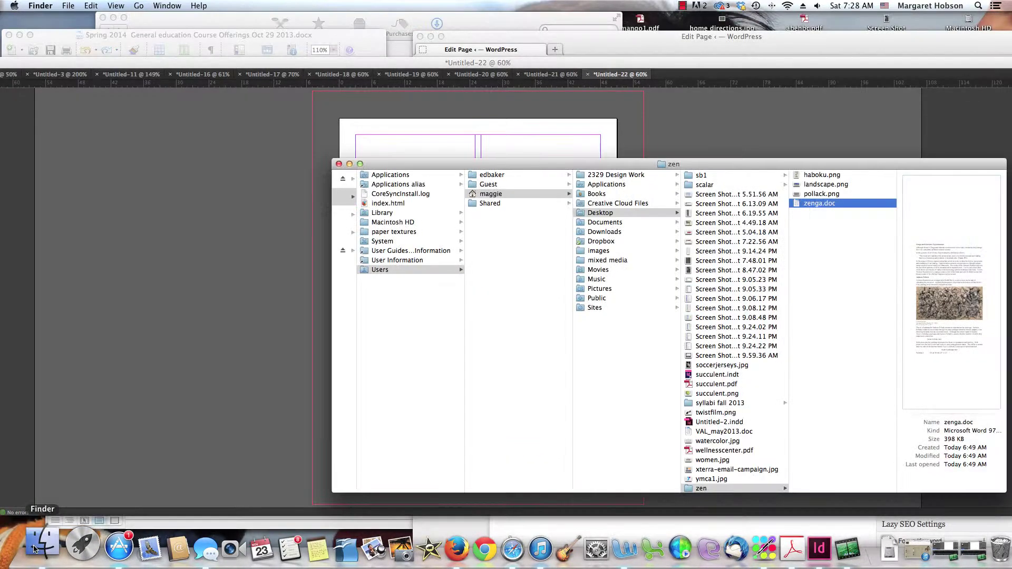
double_click(811, 205)
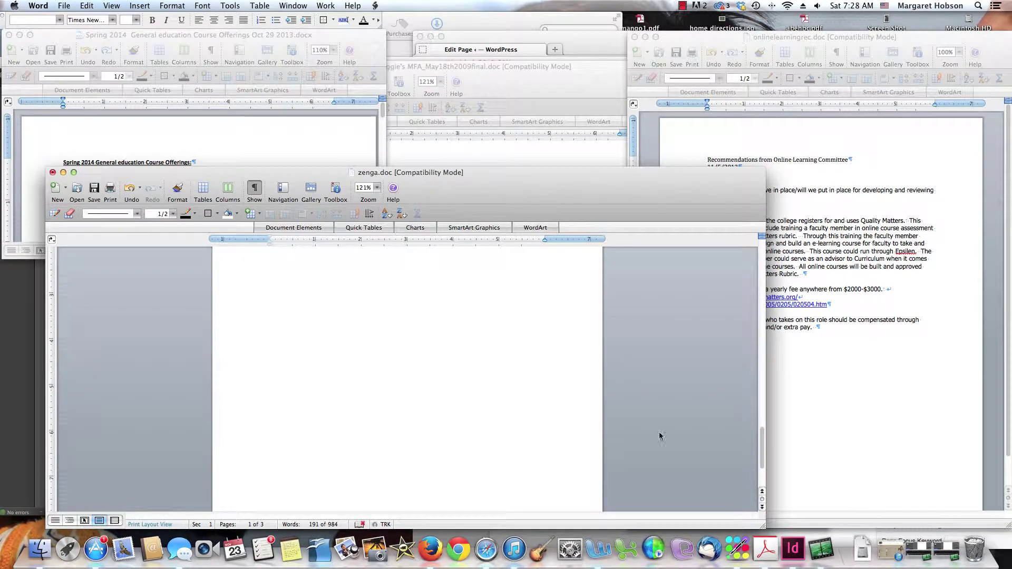
left_click_drag(763, 450, 731, 359)
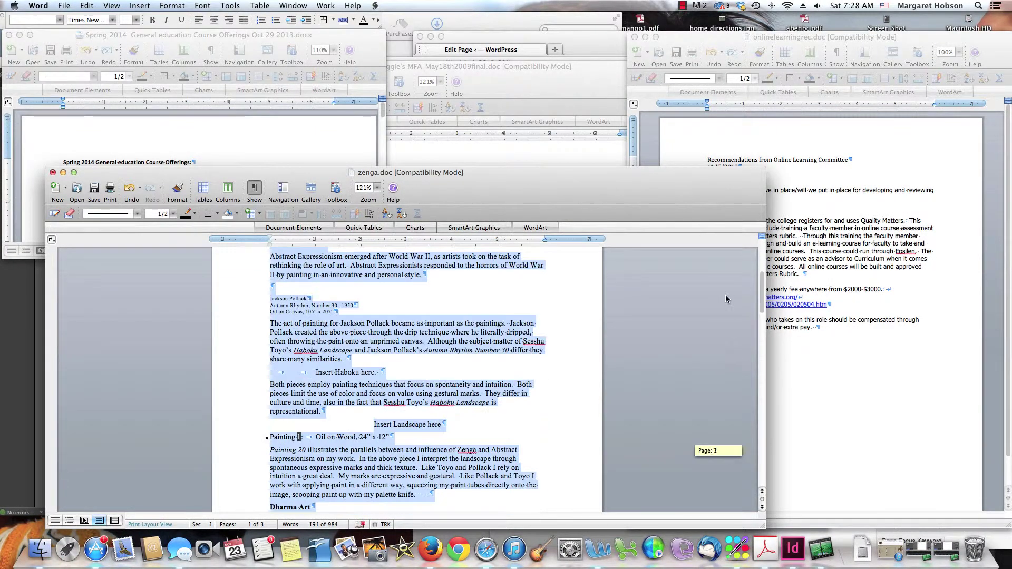
left_click(87, 7)
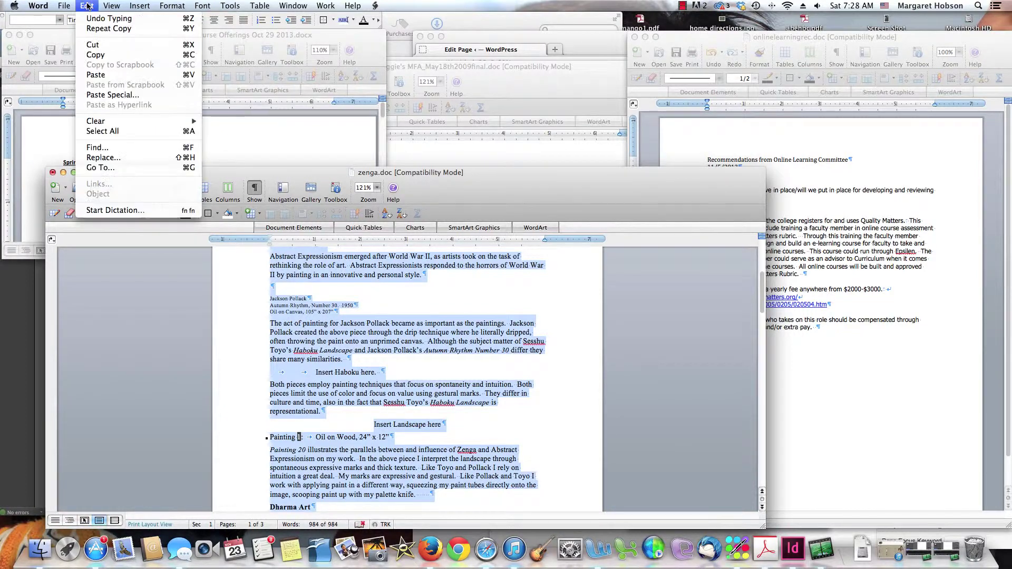
left_click(95, 55)
- Minimize the zenga.doc window and switch back to the Untitled-22 layout in InDesign
left_click(65, 173)
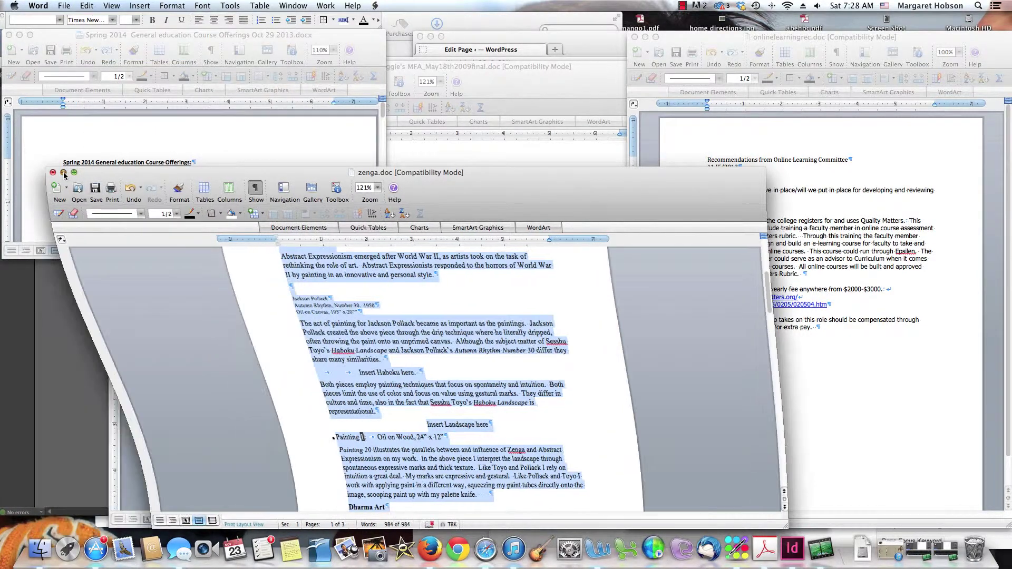
left_click(702, 183)
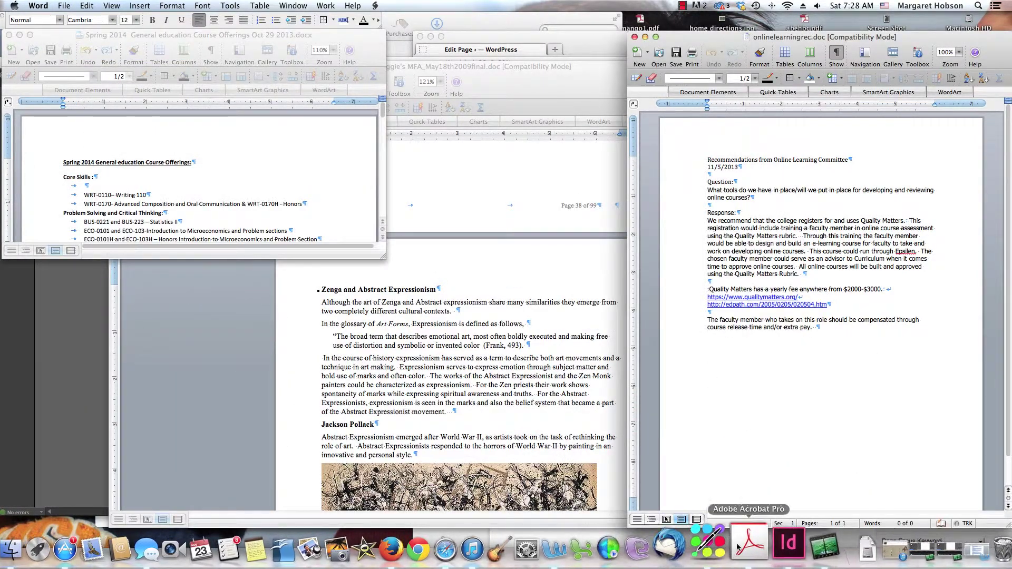
left_click(499, 181)
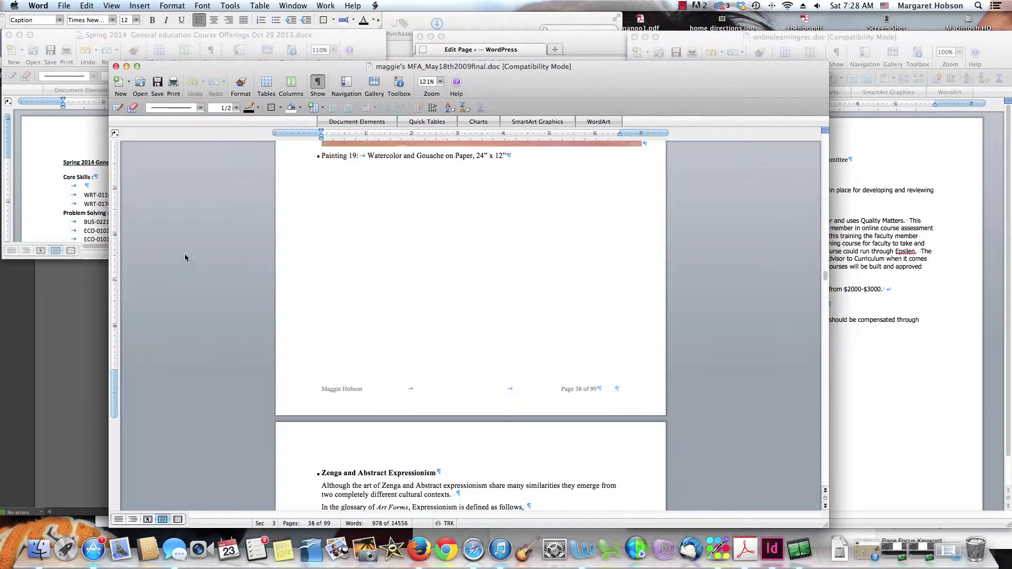
left_click_drag(221, 74, 166, 42)
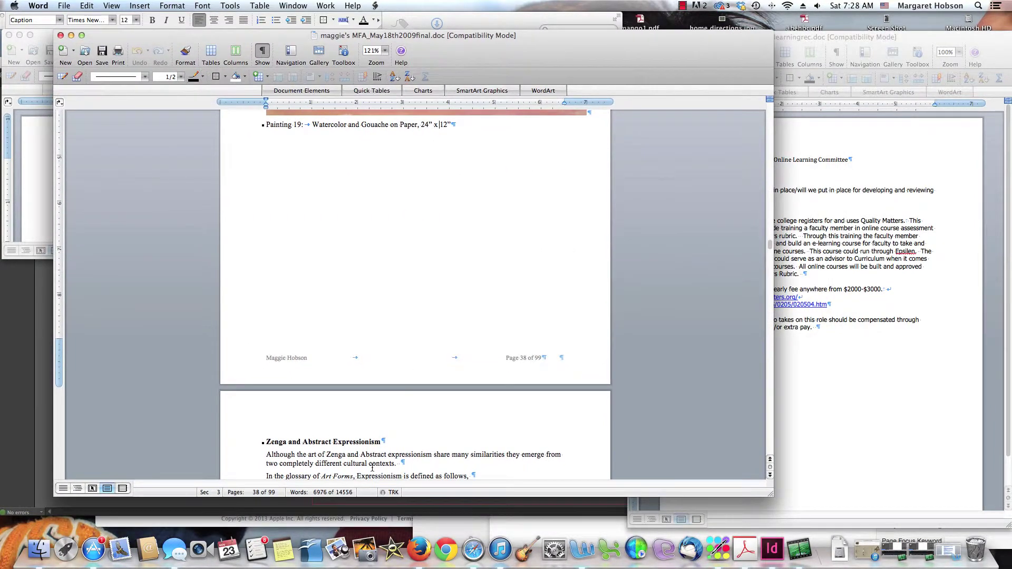
left_click(772, 549)
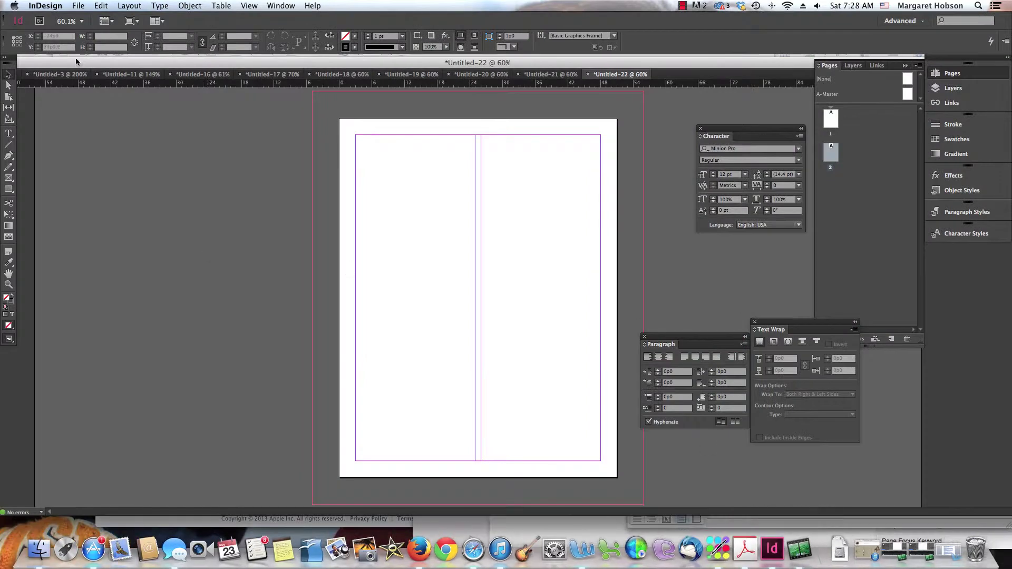
- Create a text frame about 22p0 by 56p4 in the first column of page 2 and paste the copied text into it
left_click(8, 133)
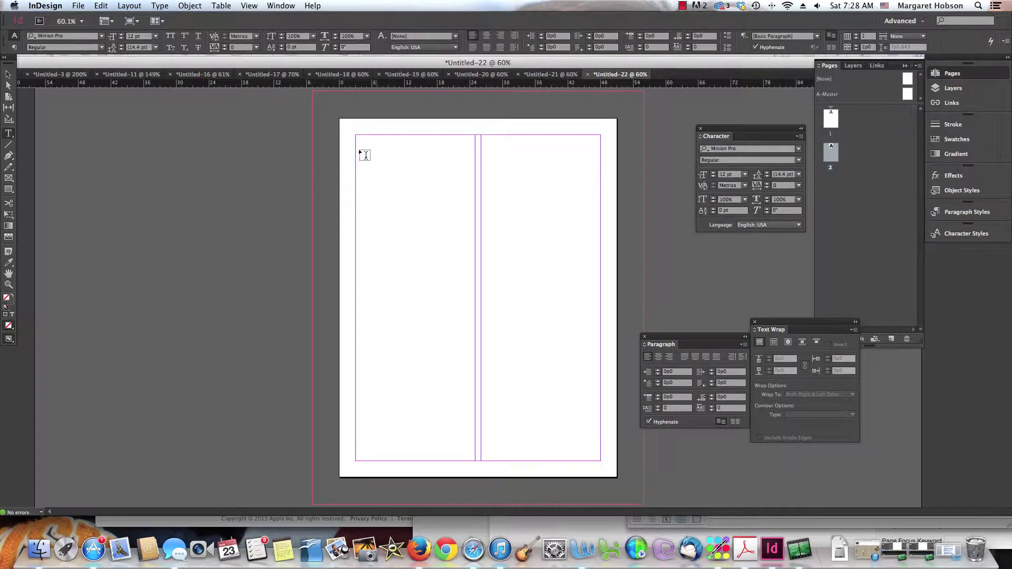
left_click_drag(356, 155, 474, 461)
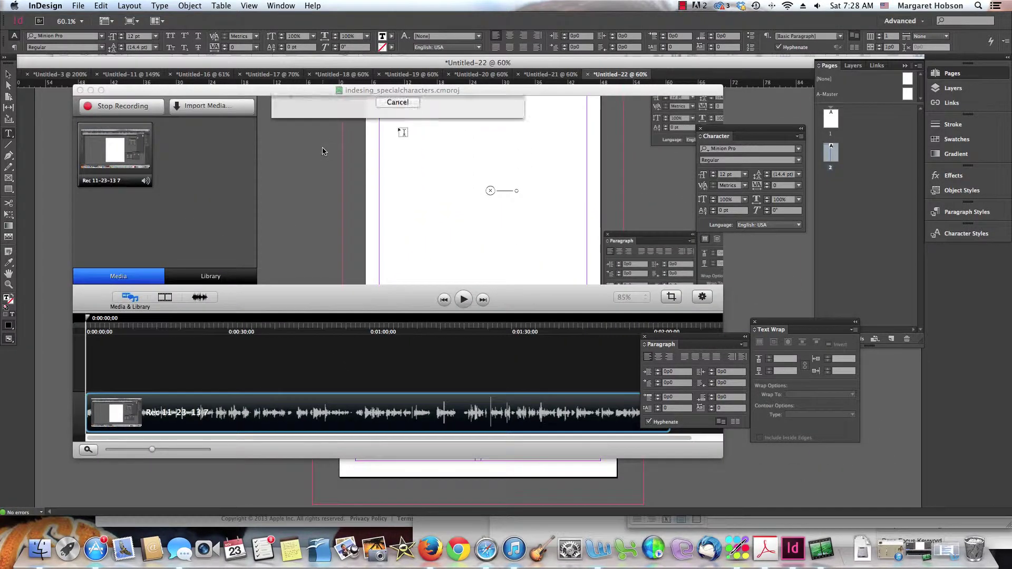
key("super+v")
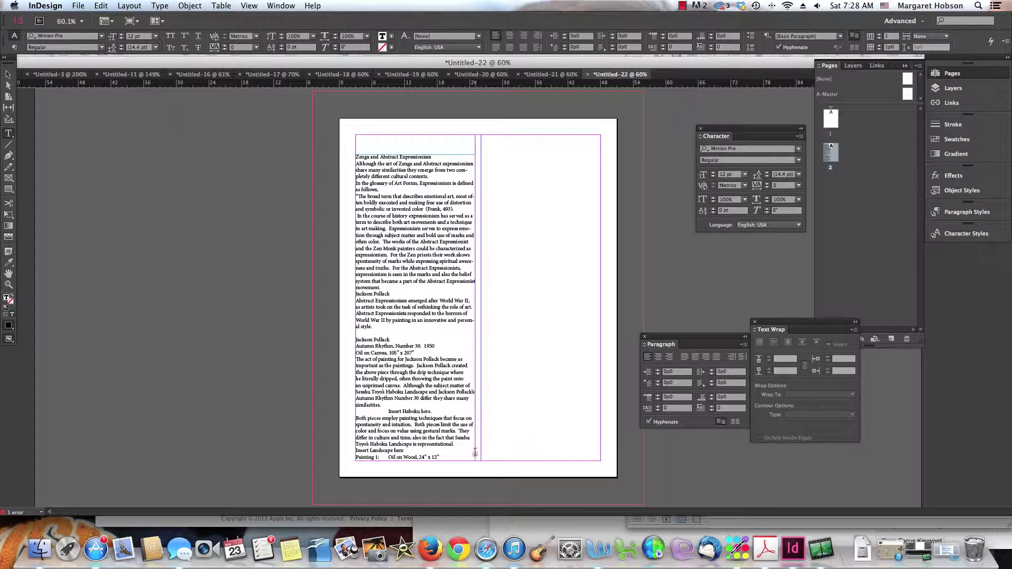
key("Escape")
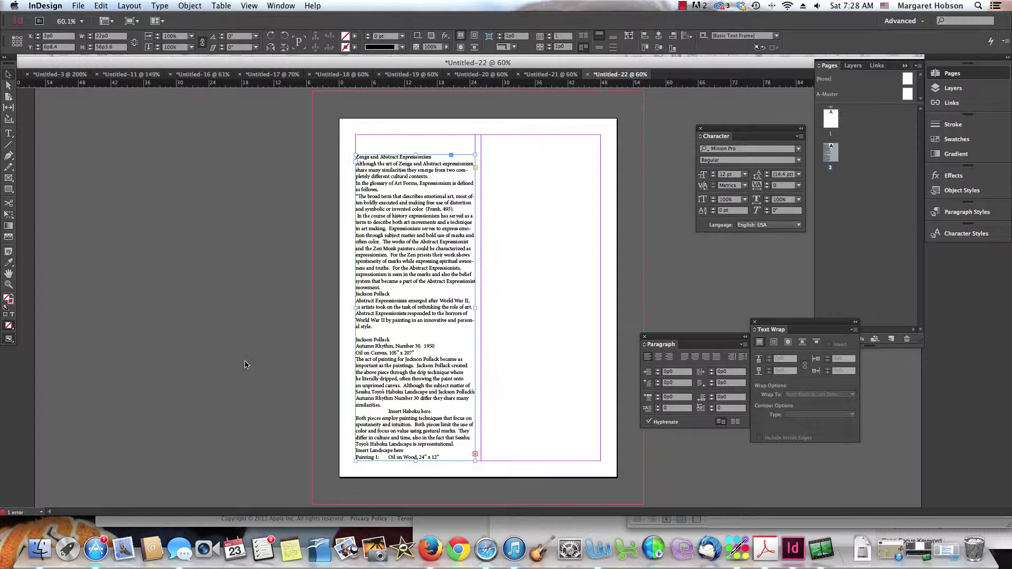
- Thread the overset text into a frame filling page 2's second column and on into a full-height frame in page 1's first column
left_click(476, 455)
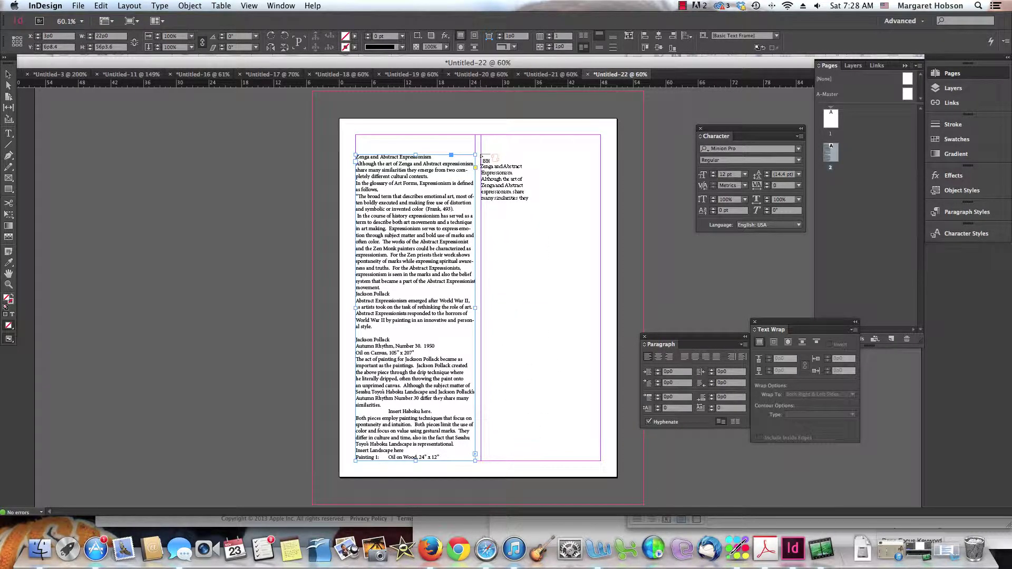
left_click_drag(481, 156, 600, 462)
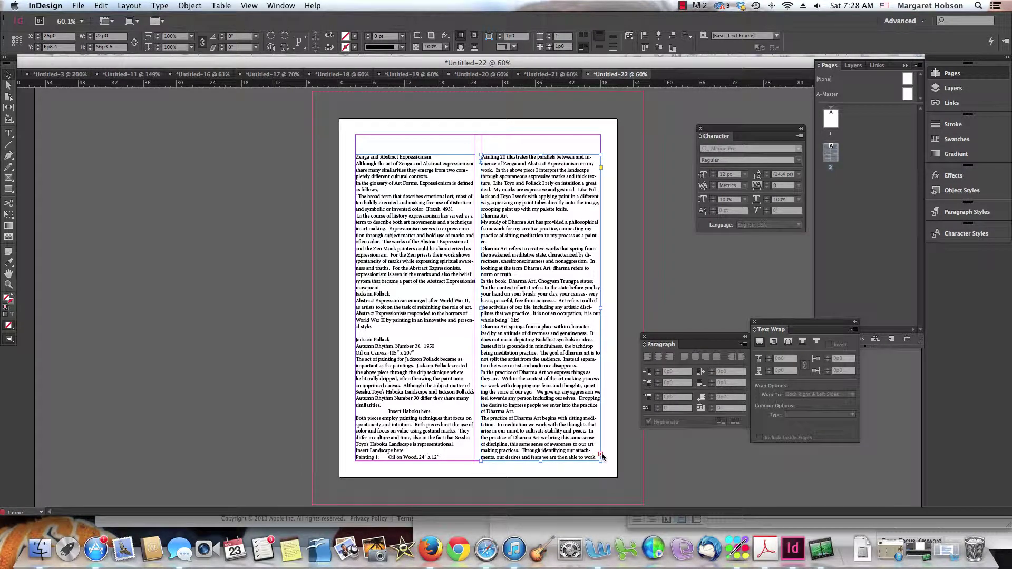
left_click(602, 457)
double_click(830, 119)
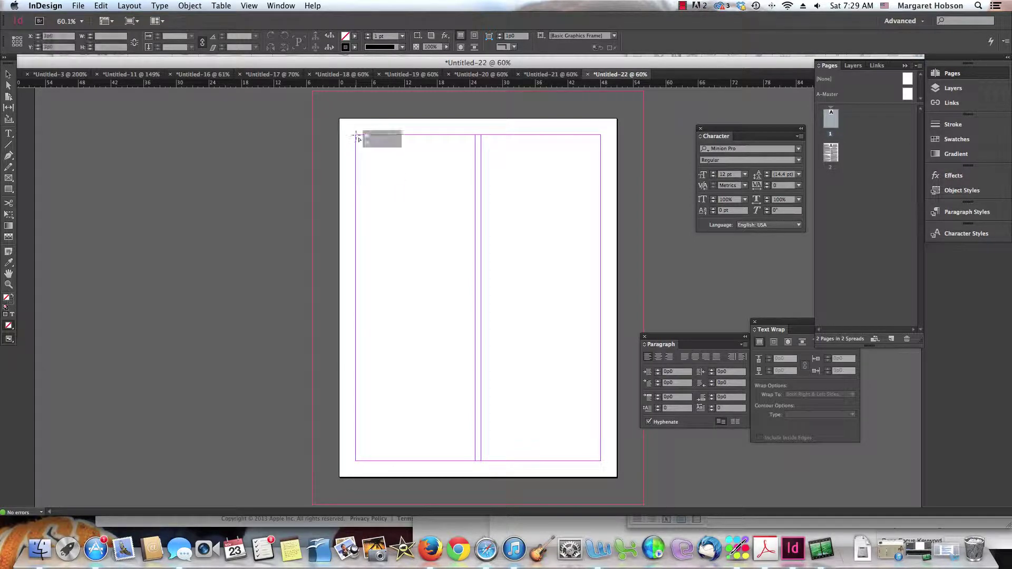
left_click_drag(357, 135, 475, 459)
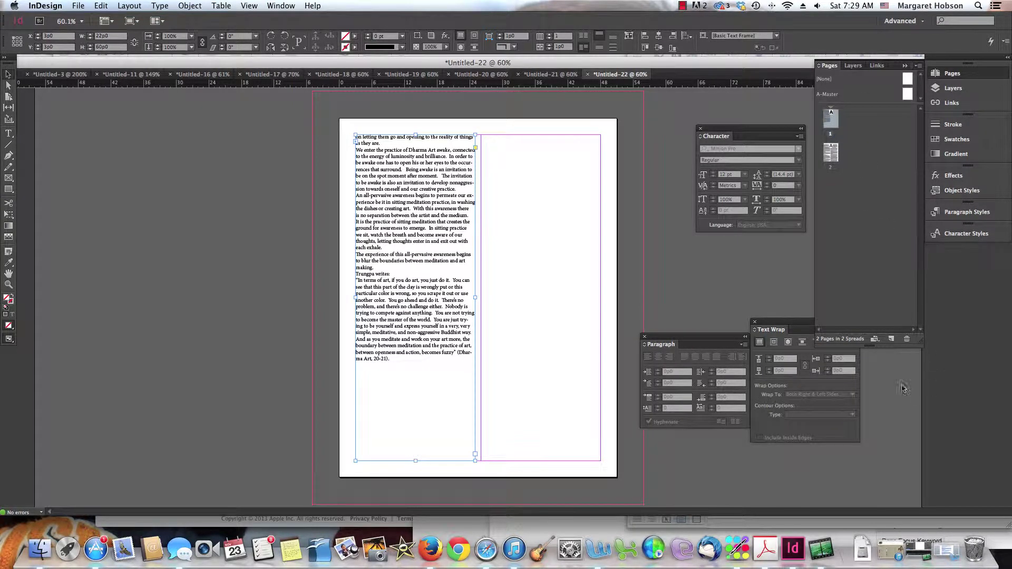
- Reorder the document pages so the page with two filled text columns comes first
left_click(916, 65)
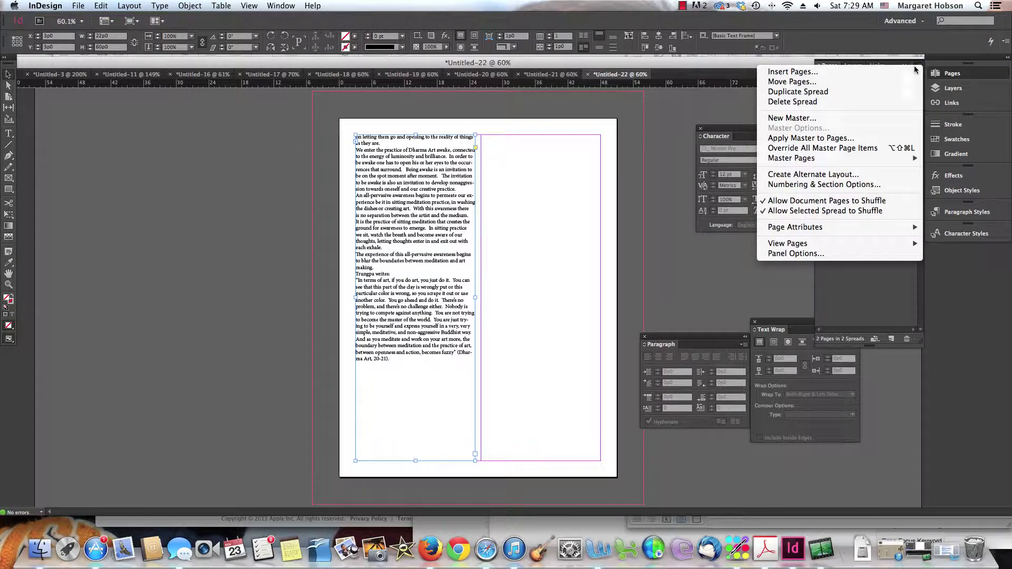
left_click(786, 82)
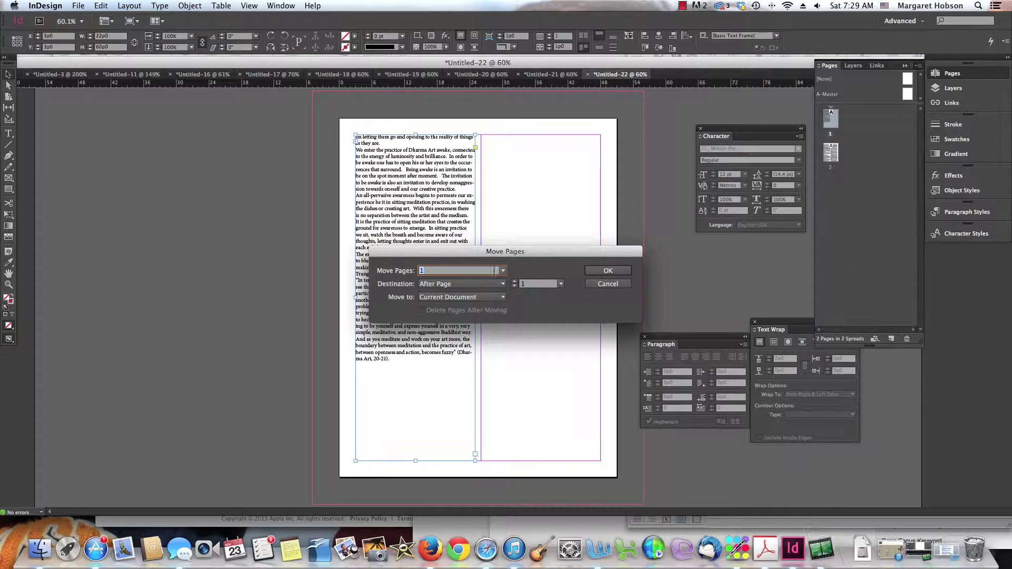
left_click(503, 270)
left_click(486, 272)
left_click(597, 270)
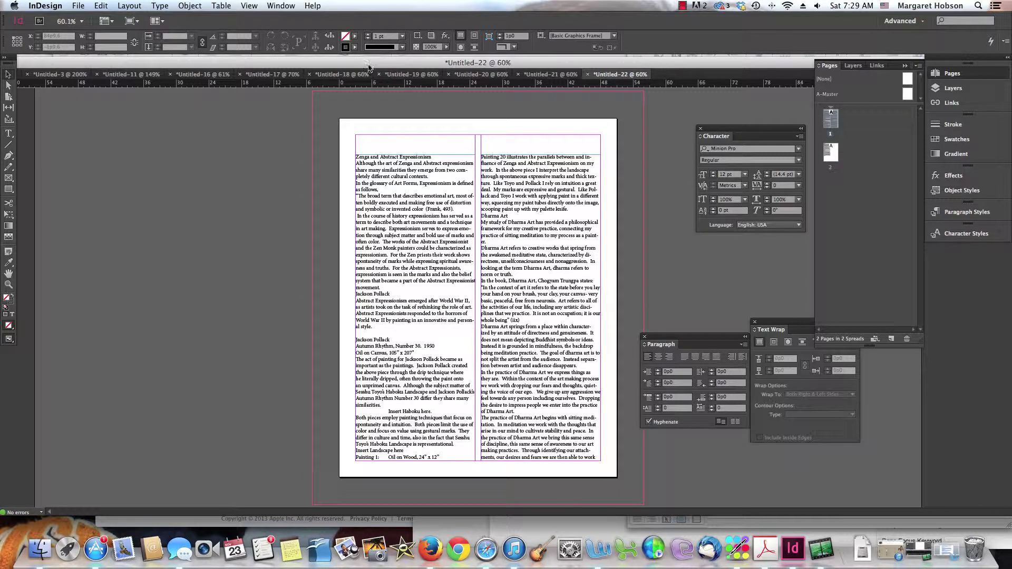
left_click(127, 4)
mouse_move(132, 18)
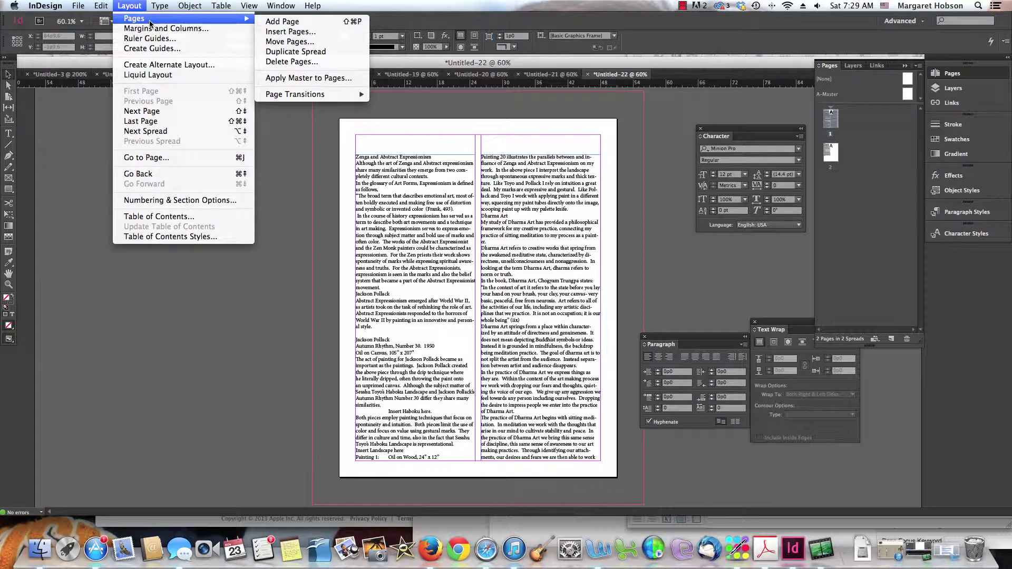
left_click(291, 211)
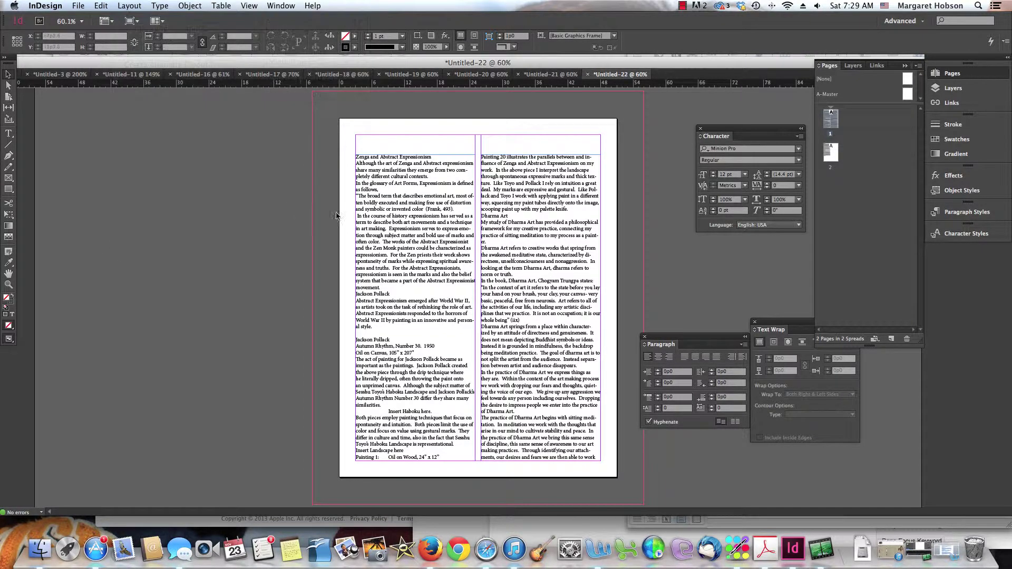
- Cut the heading "Zenga and Abstract Expressionism" from the start of the first column and remove the empty line it leaves
left_click(430, 156)
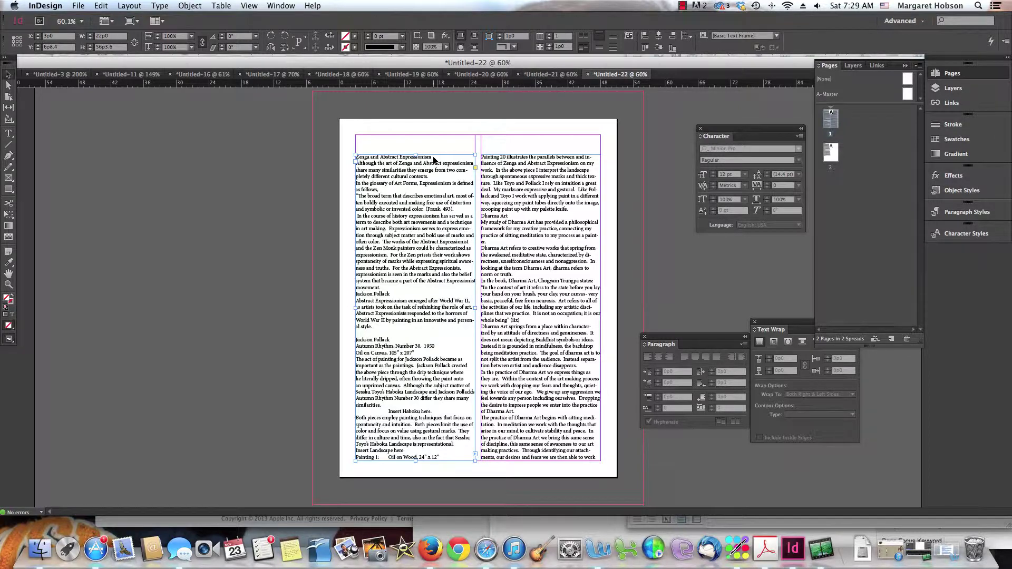
key("t")
left_click(433, 155)
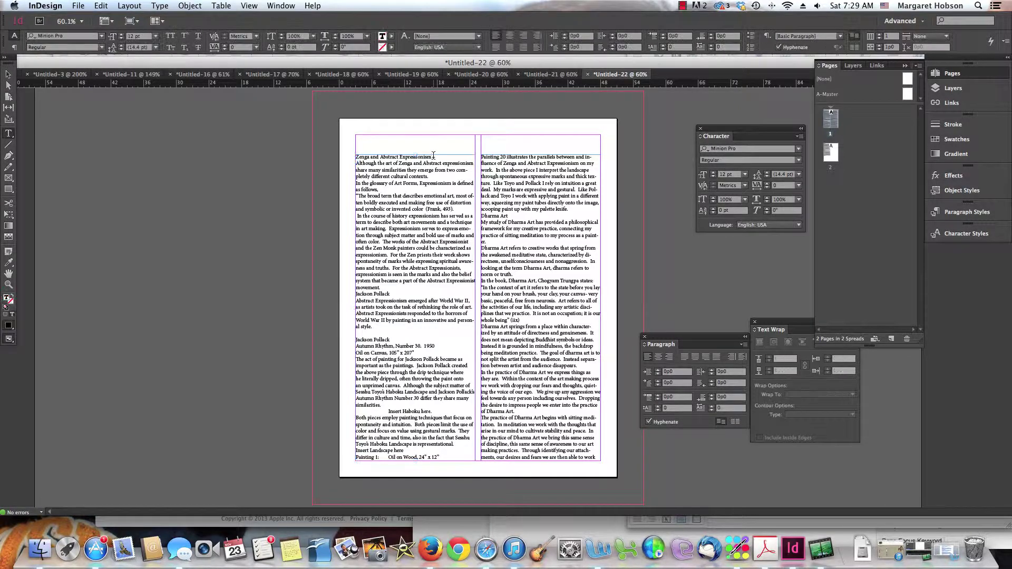
left_click_drag(433, 155, 337, 158)
key("super+c")
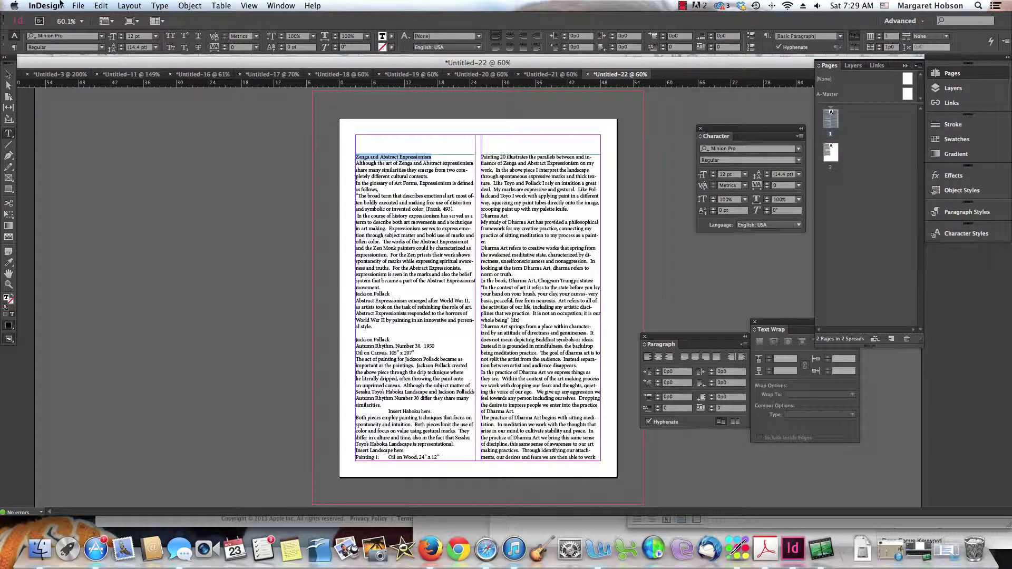
left_click(101, 5)
left_click(107, 45)
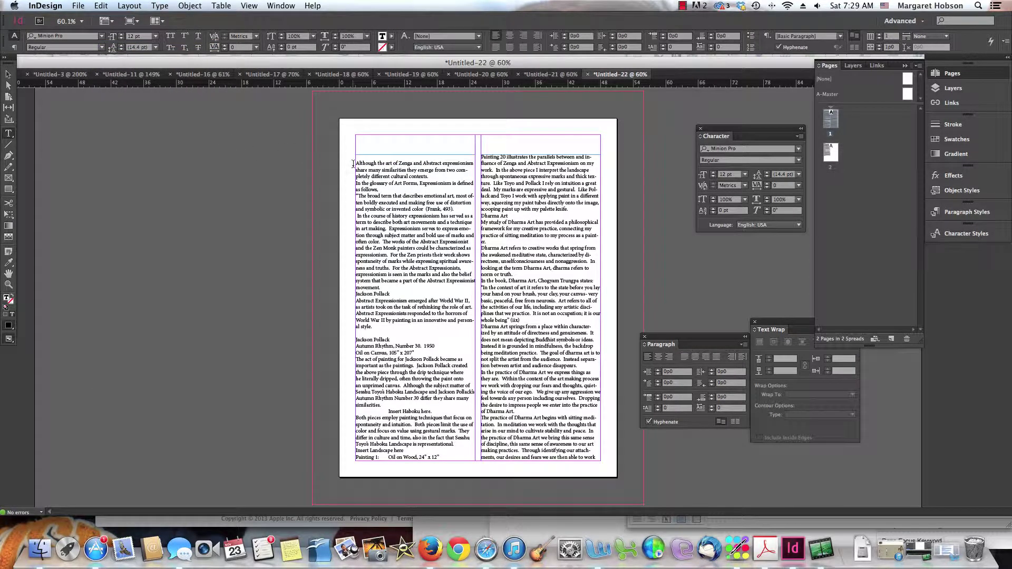
key("Delete")
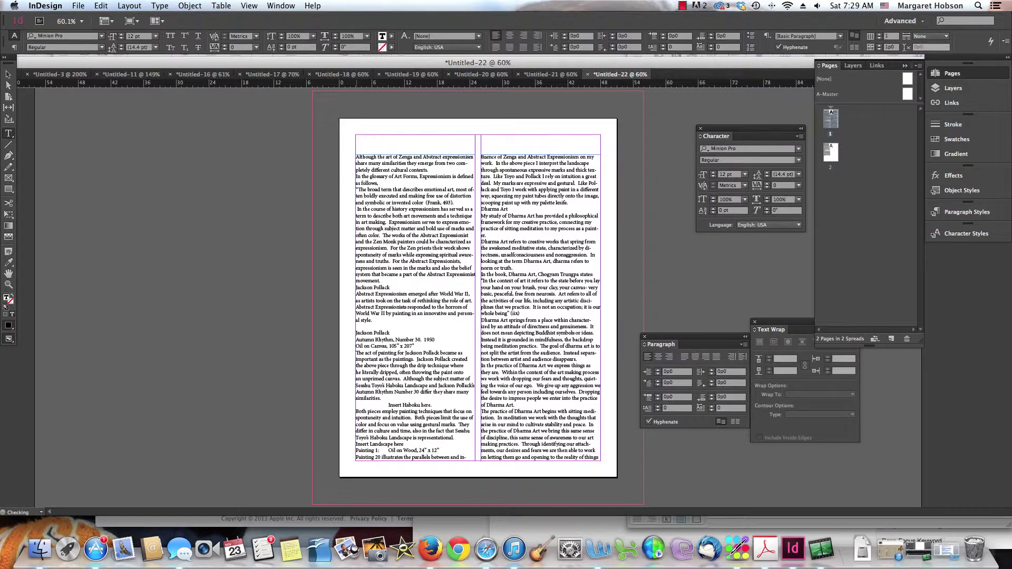
- Draw a text frame spanning both columns above the body text and paste the cut heading into it
left_click(9, 135)
left_click_drag(356, 125, 601, 153)
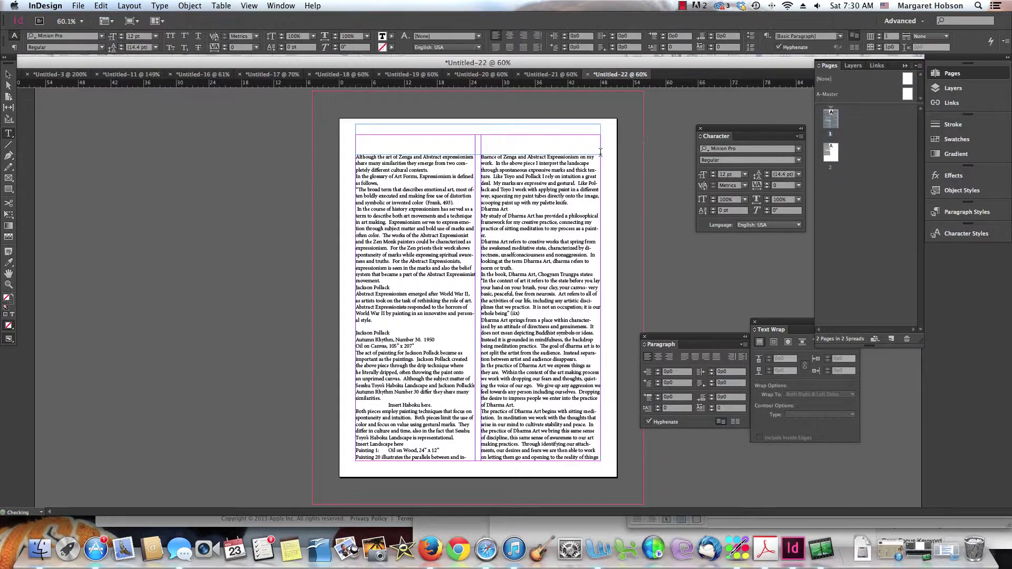
key("super+v")
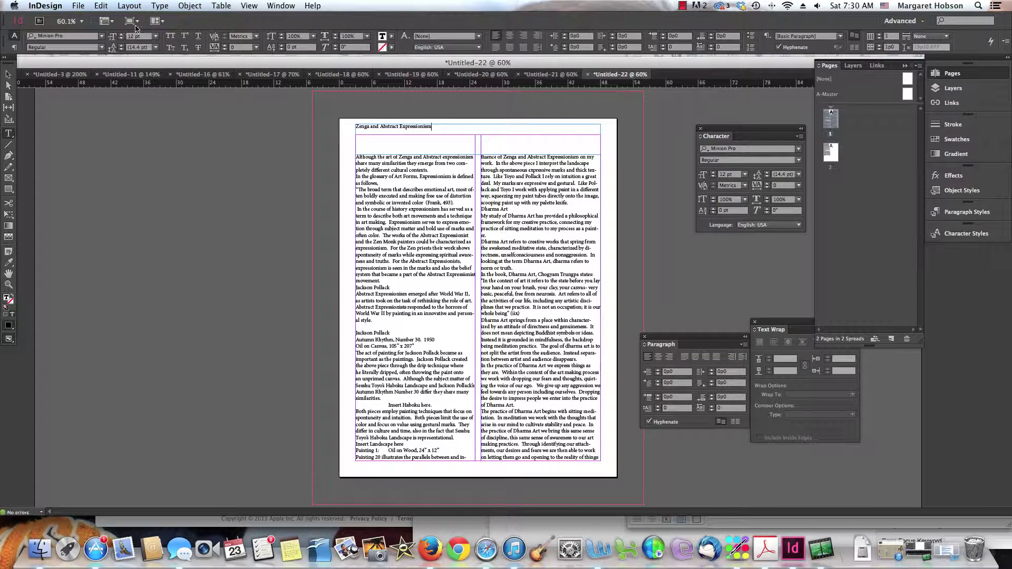
- Set the font size of the heading "Zenga and Abstract Expressionism" to 30 pt
left_click_drag(437, 128, 350, 109)
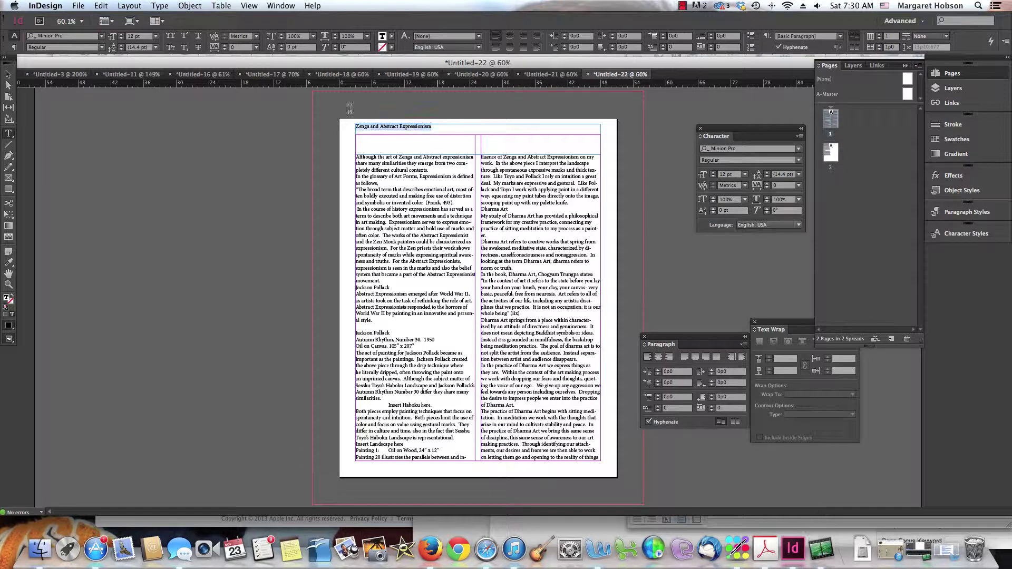
left_click(154, 36)
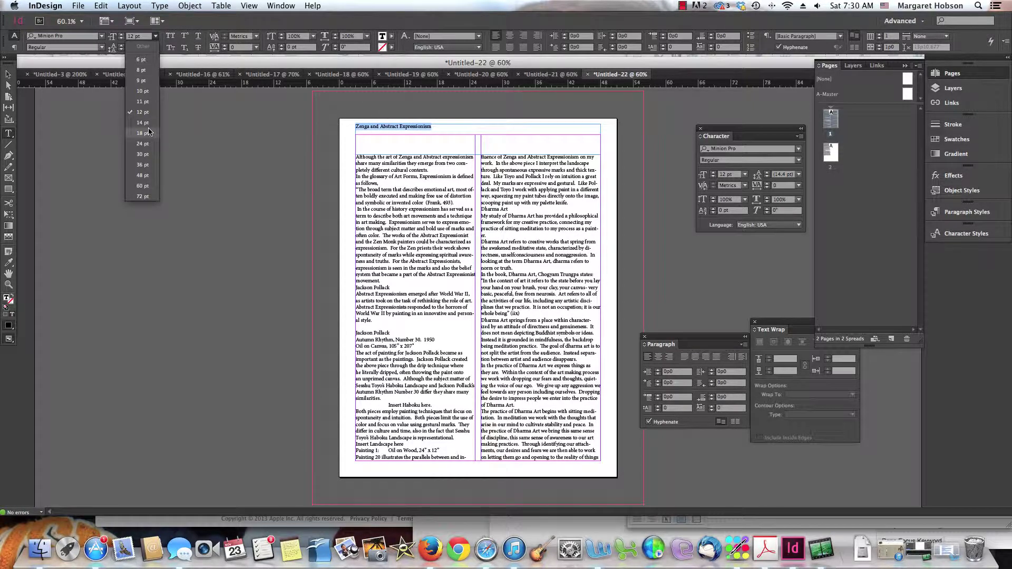
left_click(139, 156)
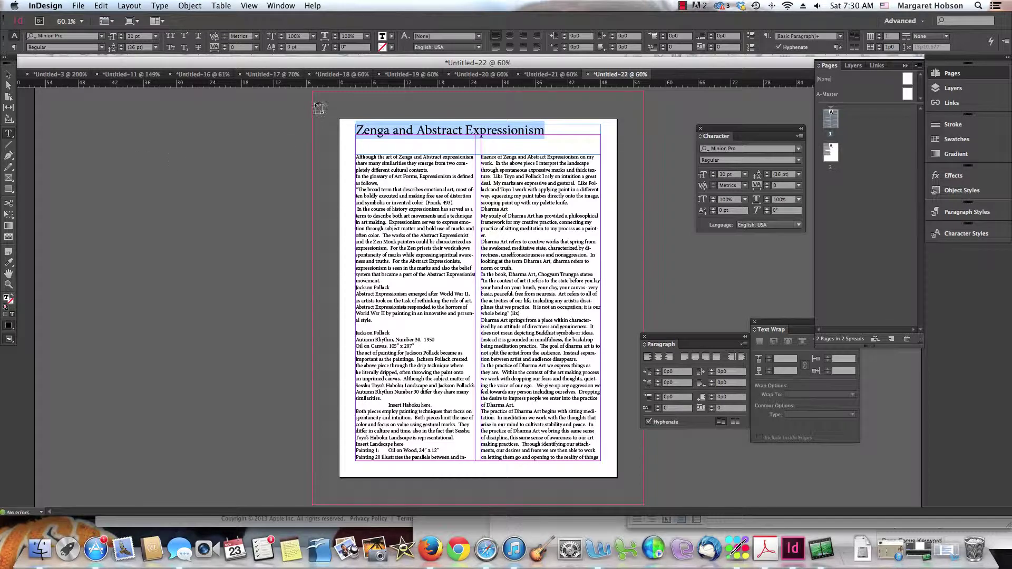
- Shorten the heading's text frame and move it down to the page's top margin, directly above the text columns
left_click(8, 74)
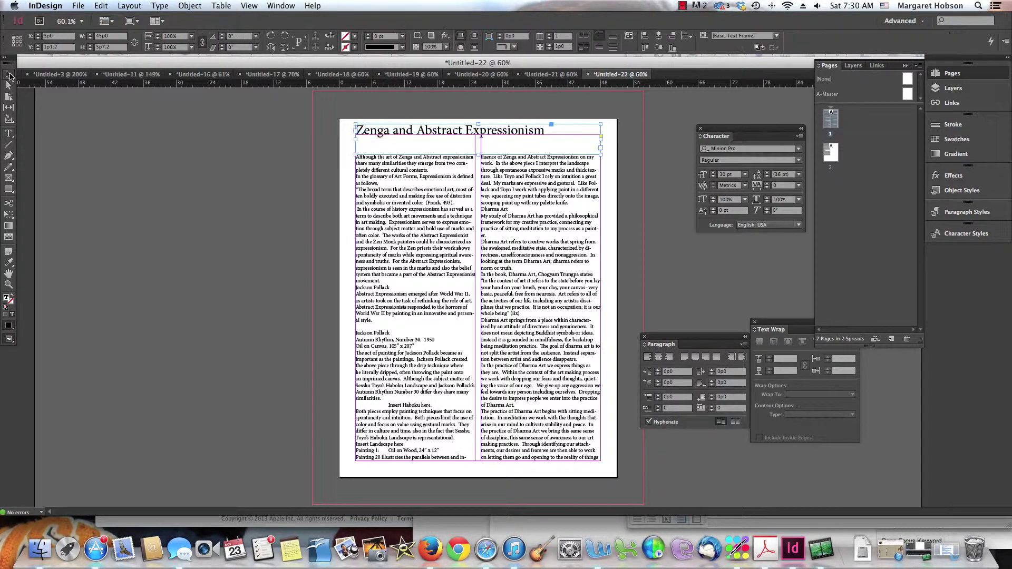
left_click_drag(478, 156, 478, 142)
left_click_drag(415, 131, 416, 145)
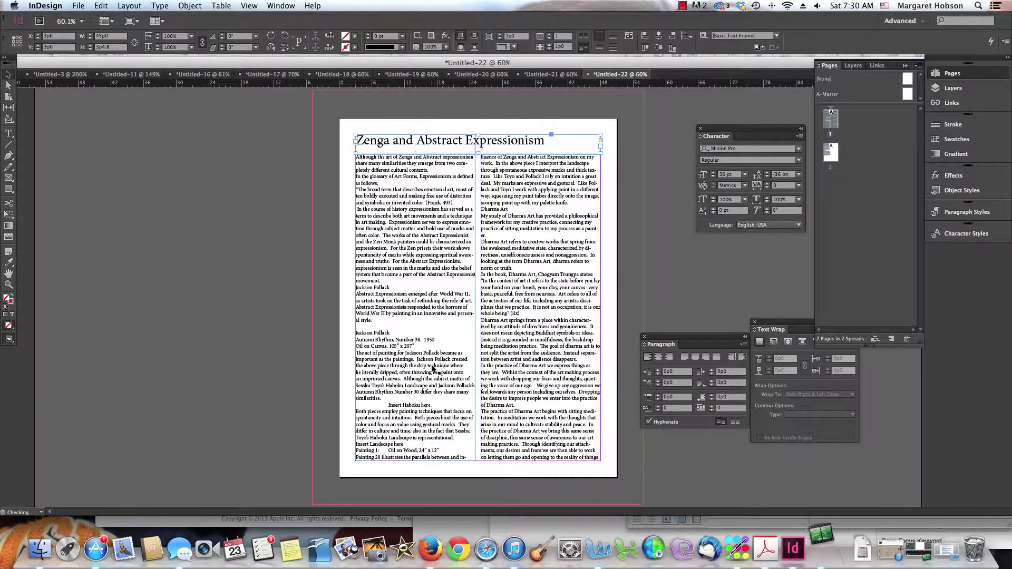
left_click(377, 324)
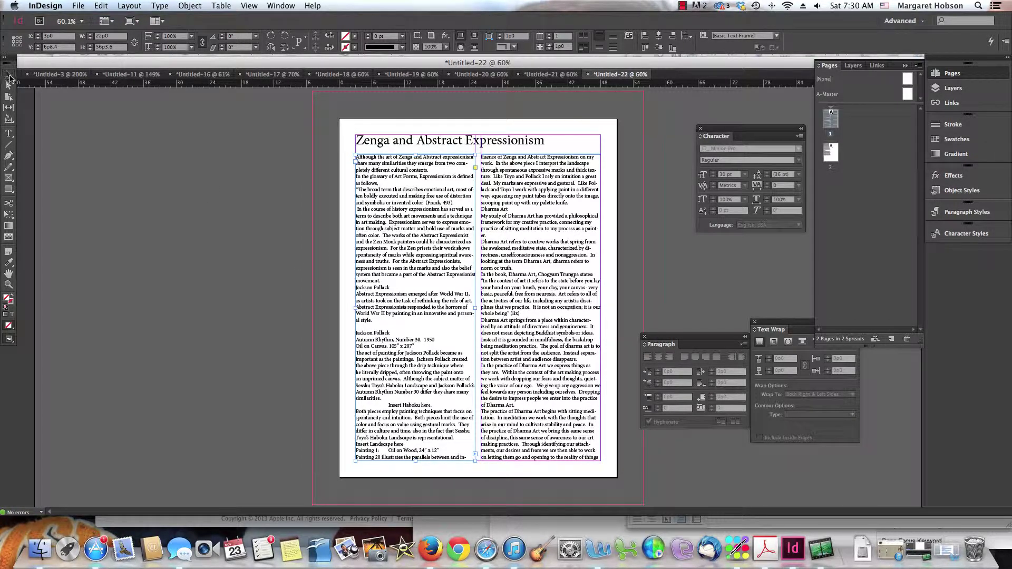
- Insert an empty line after the first-column paragraph ending "an innovative and personal style."
left_click(10, 134)
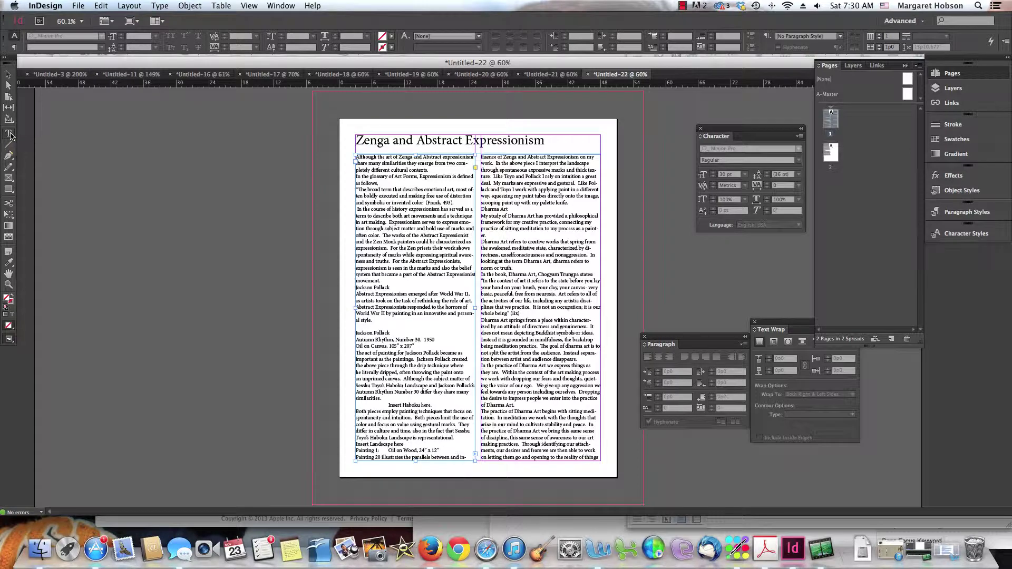
left_click_drag(10, 136, 27, 134)
left_click(378, 320)
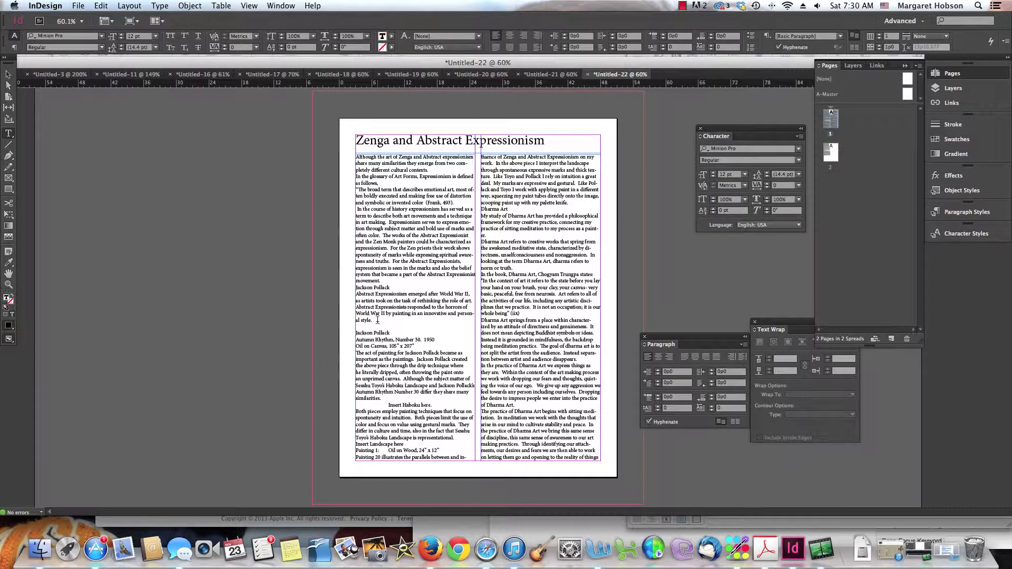
key("Return")
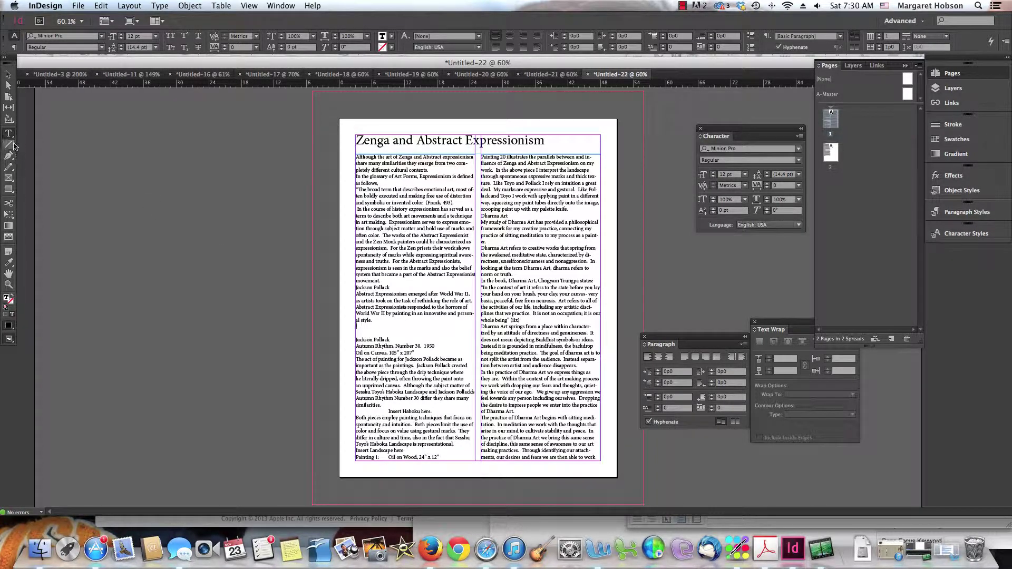
- Draw a rectangular image frame about 21p1 by 10p8 above the "Autumn Rhythm" caption, with text wrapping around its bounding box
left_click(10, 180)
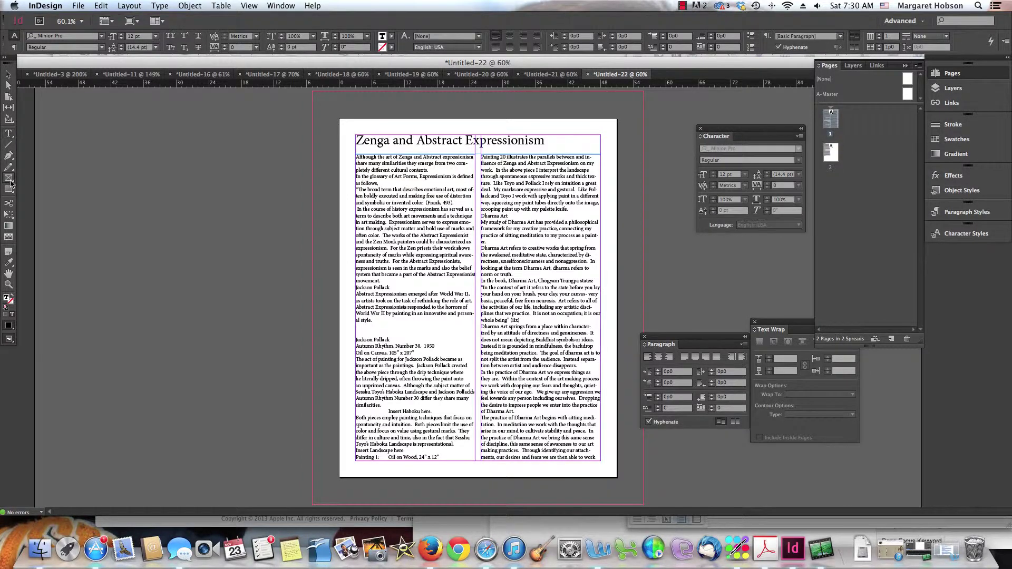
left_click(11, 182)
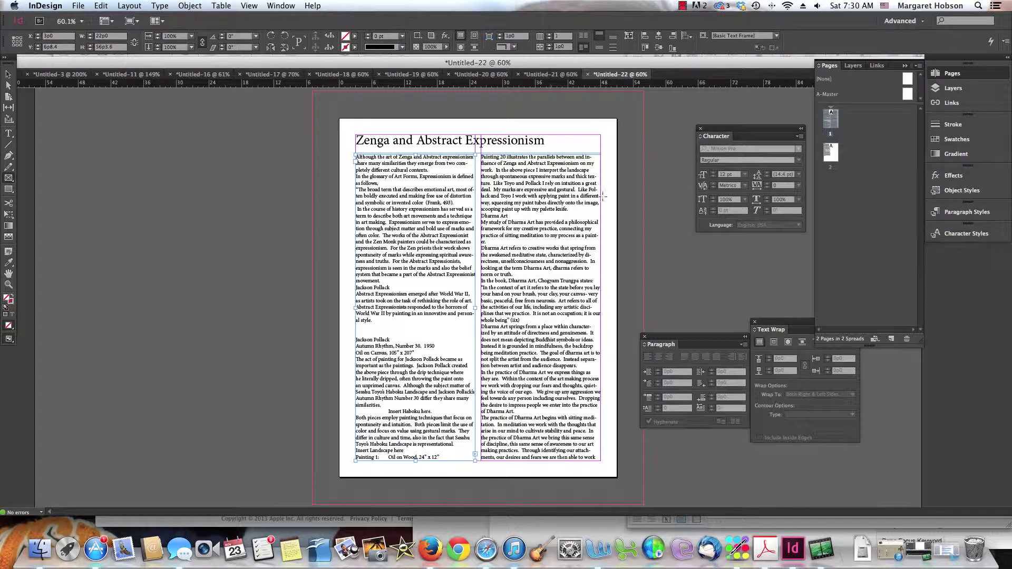
left_click_drag(775, 327, 691, 265)
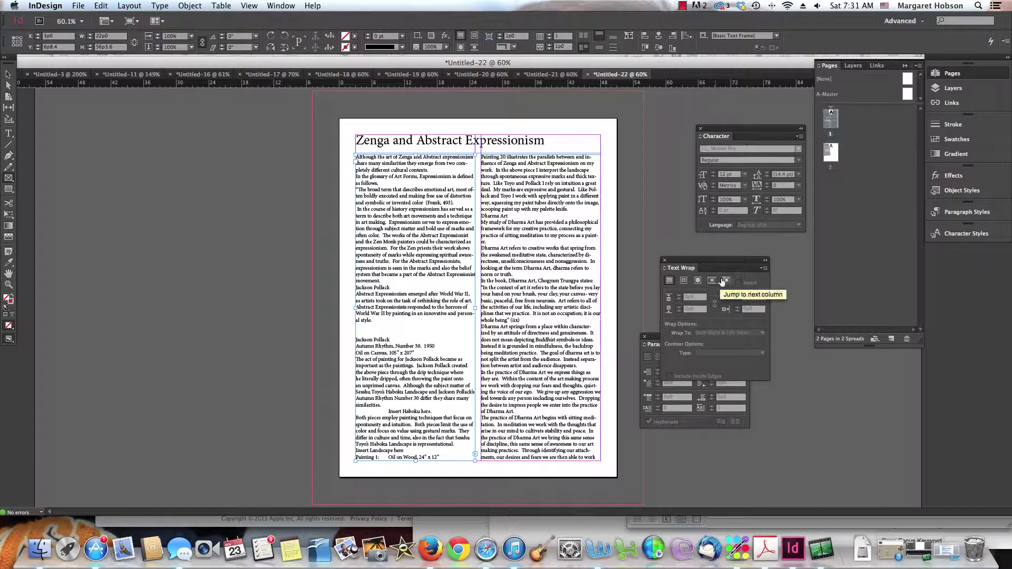
left_click(684, 281)
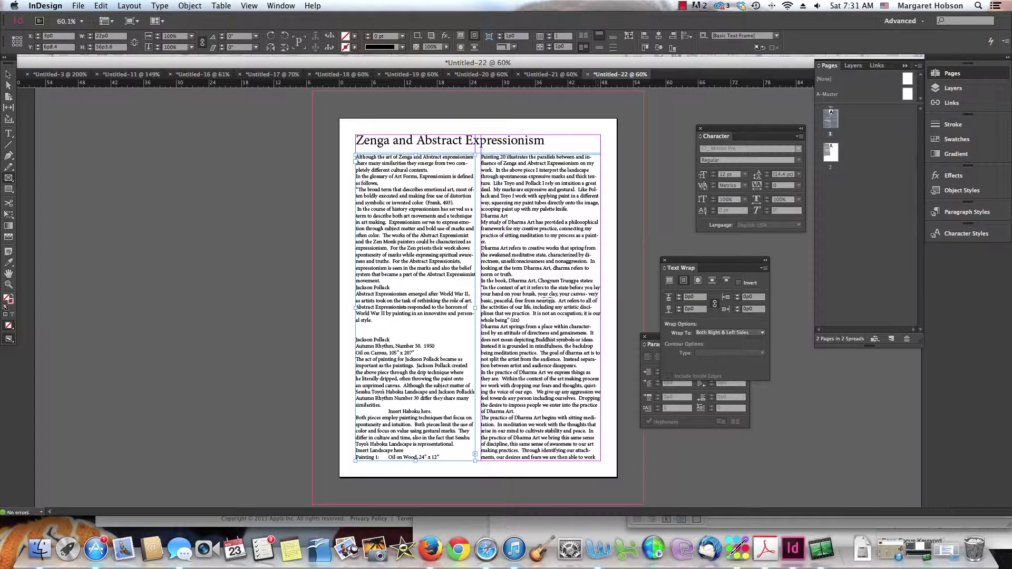
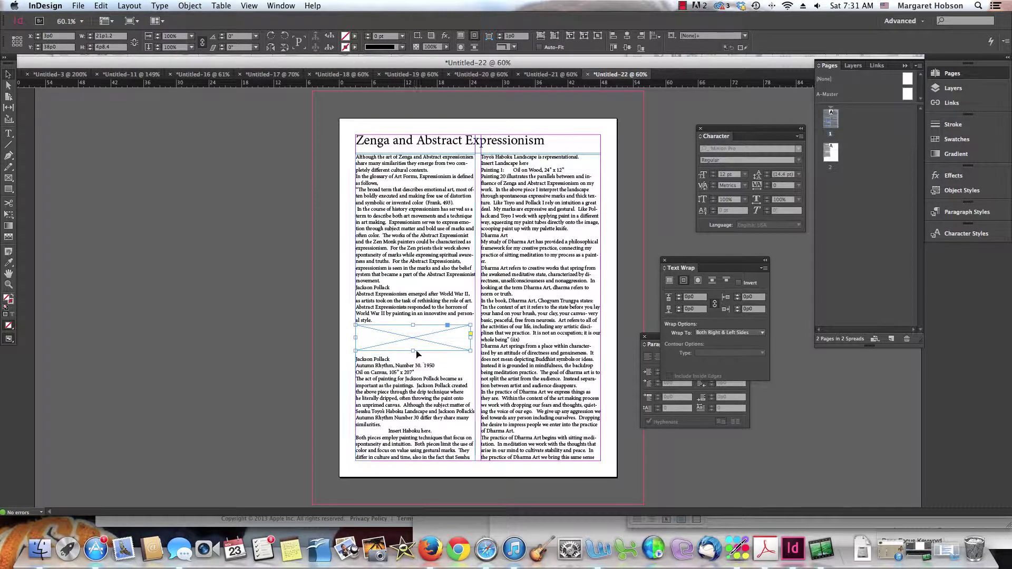
left_click_drag(413, 351, 415, 383)
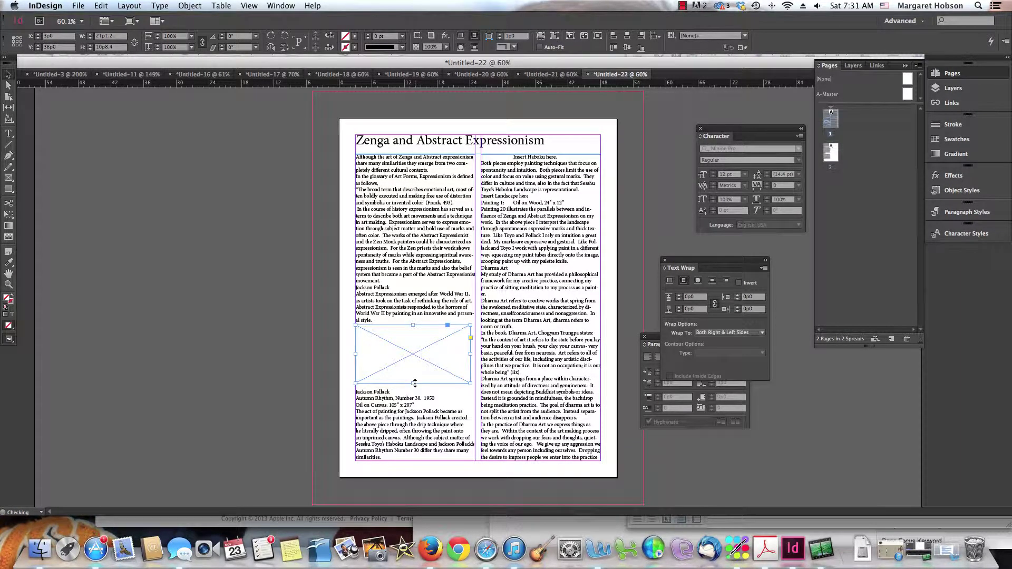
- Place pollack.png from the zen folder into the frame and fit the content proportionally
left_click(78, 5)
left_click(97, 152)
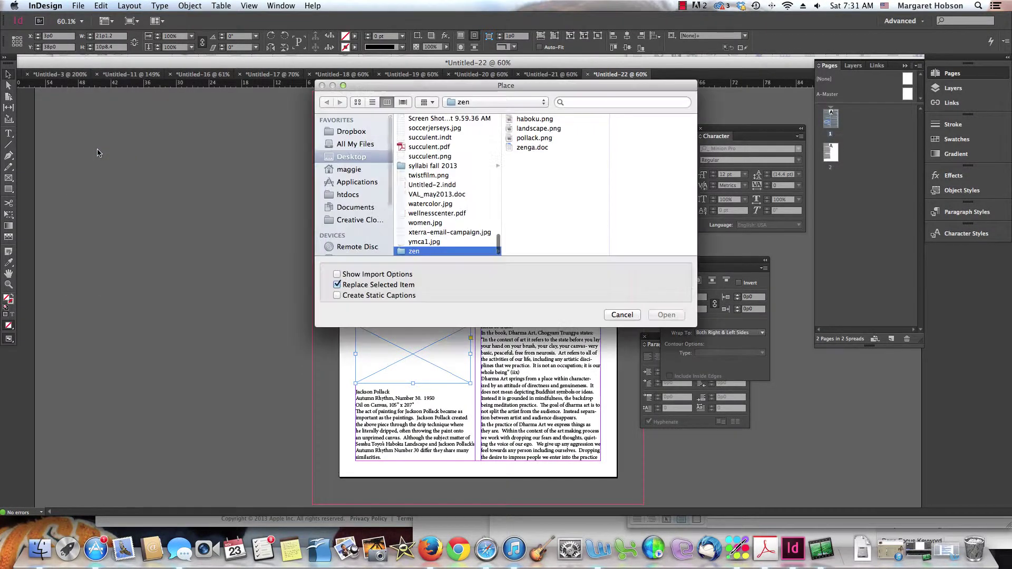
left_click(533, 138)
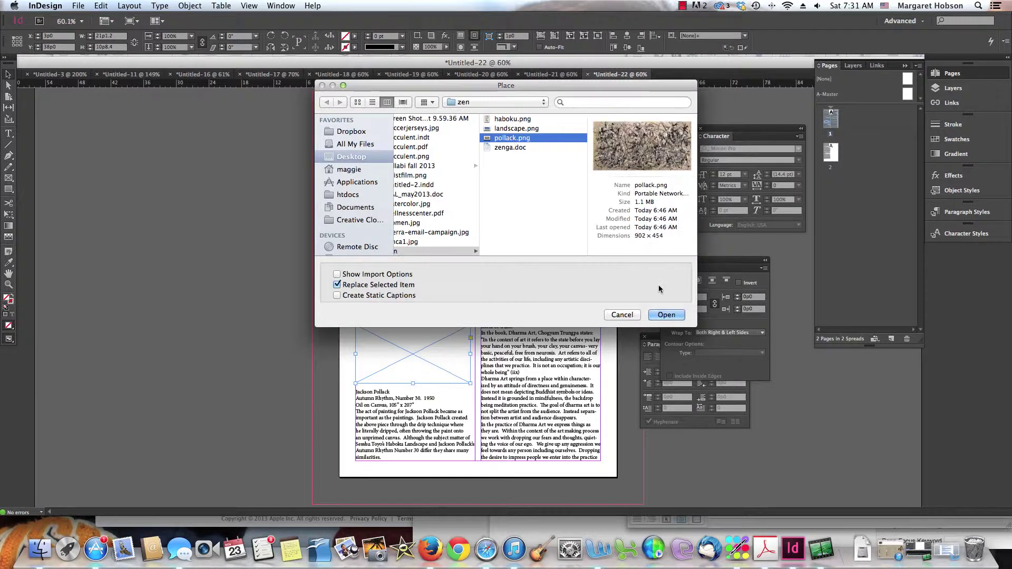
left_click(667, 315)
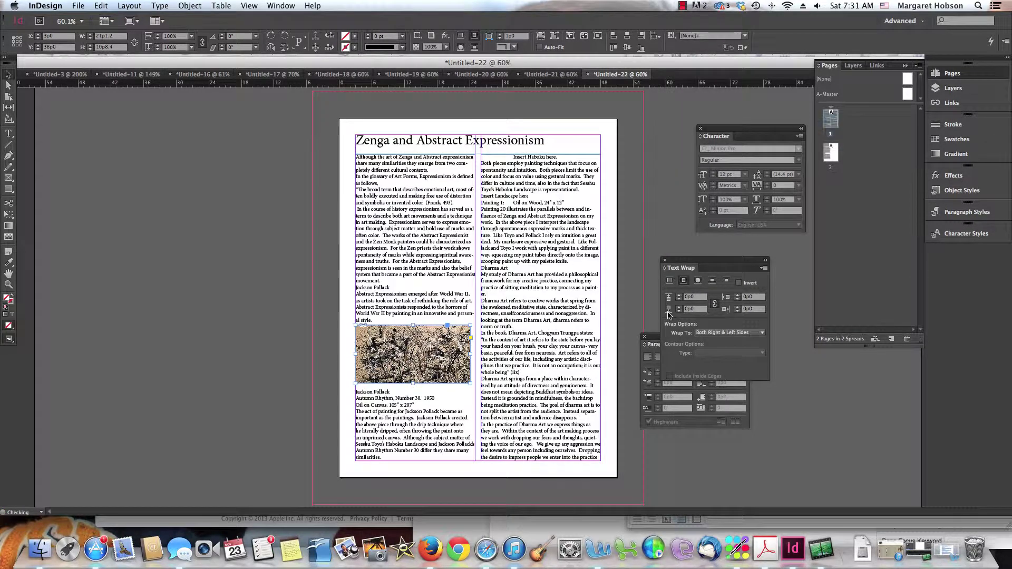
left_click(186, 8)
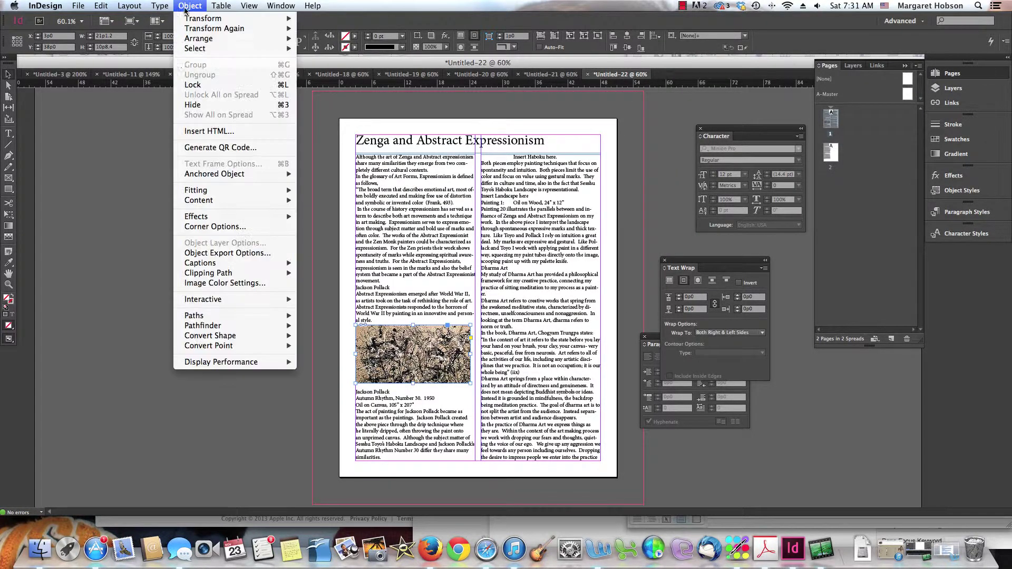
mouse_move(193, 191)
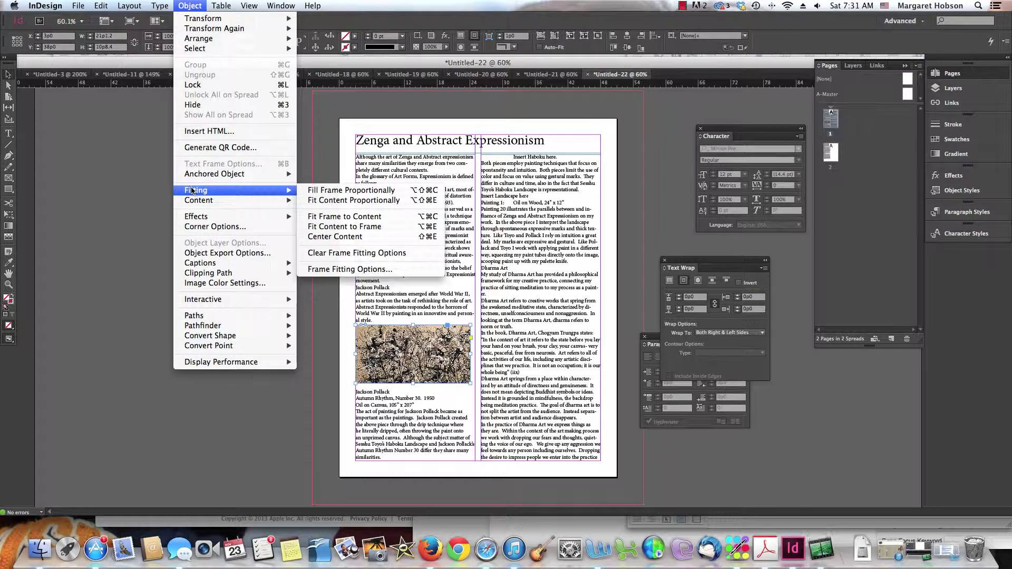
left_click(333, 201)
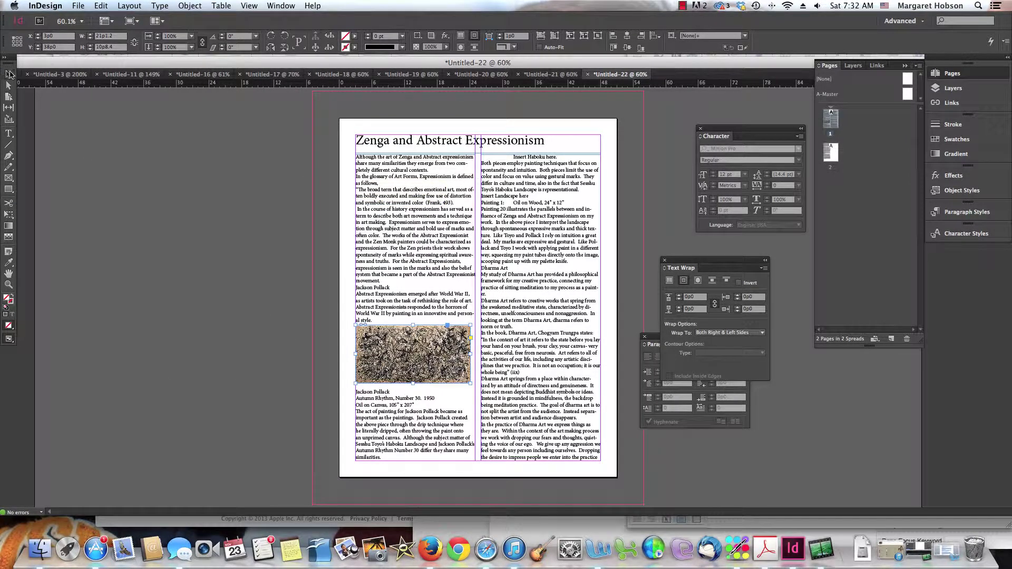
left_click(70, 176)
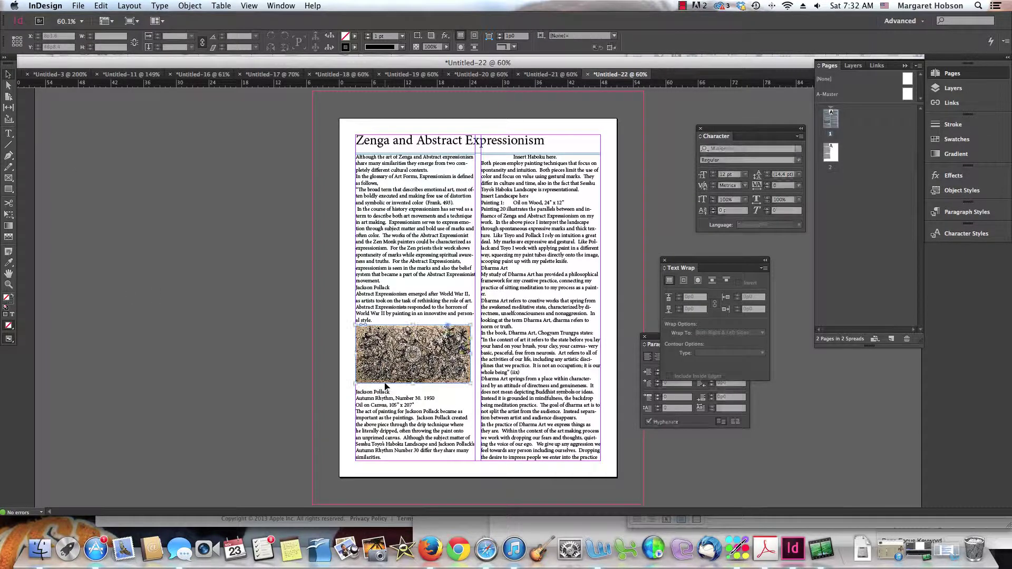
- Unlink the Pollack image's text wrap offsets and set the bottom offset to -0p5
left_click(400, 376)
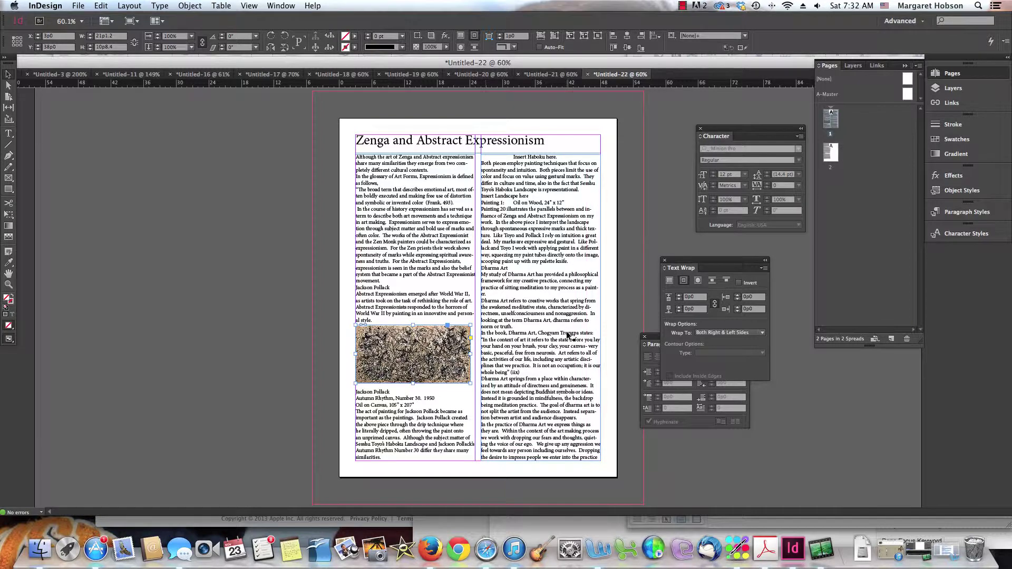
left_click(716, 304)
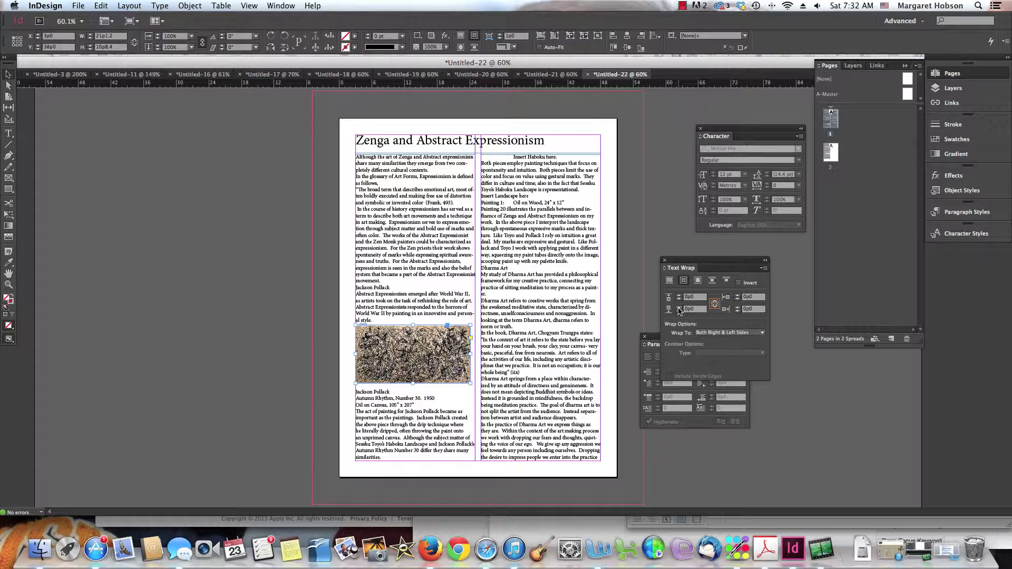
left_click(678, 308)
left_click(679, 311)
left_click(679, 311)
left_click(679, 312)
left_click(679, 312)
left_click(679, 311)
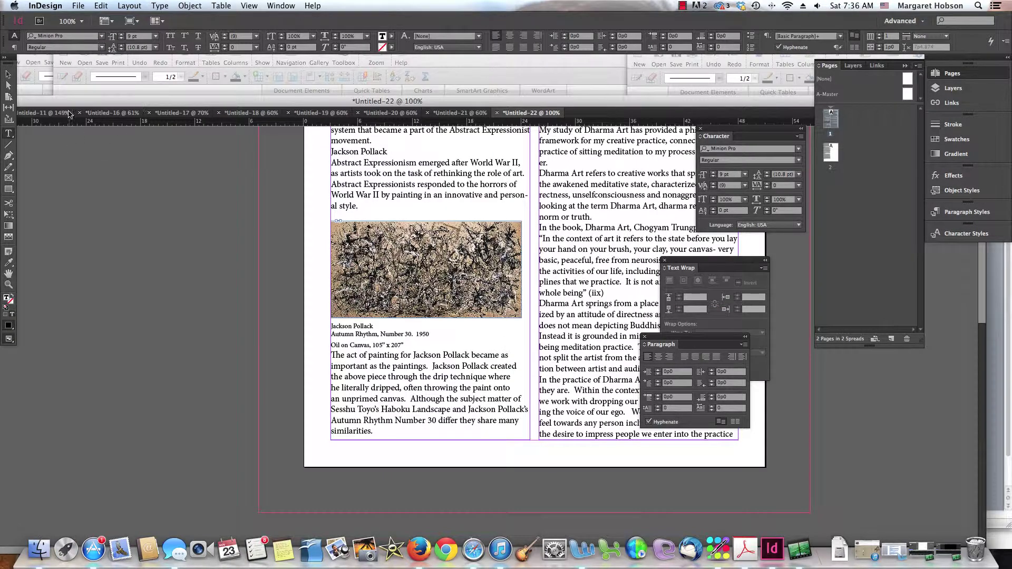
- Shorten the Pollack image frame from its bottom edge to a height of about 10p4
left_click(8, 74)
left_click(459, 285)
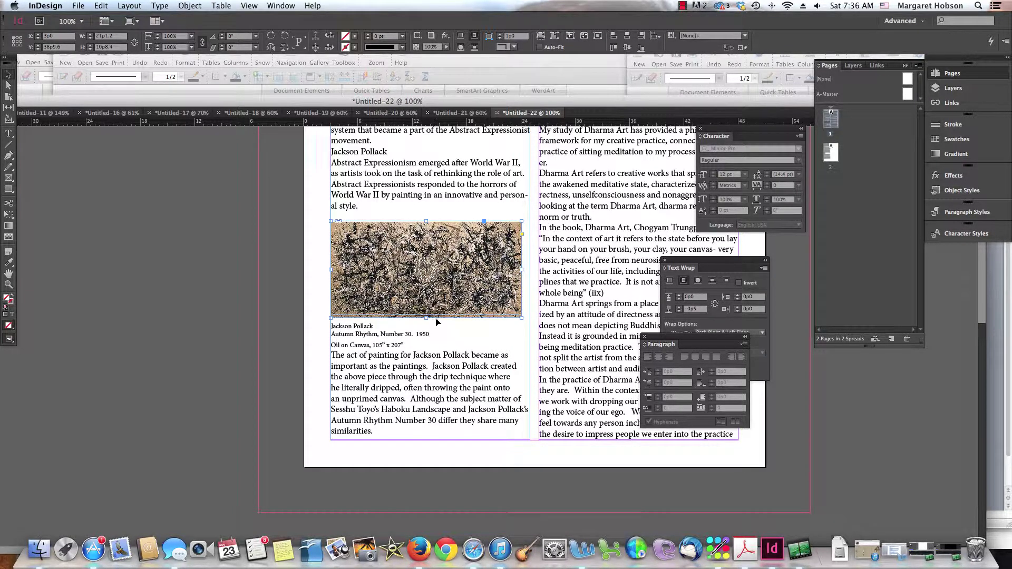
left_click_drag(426, 318, 426, 314)
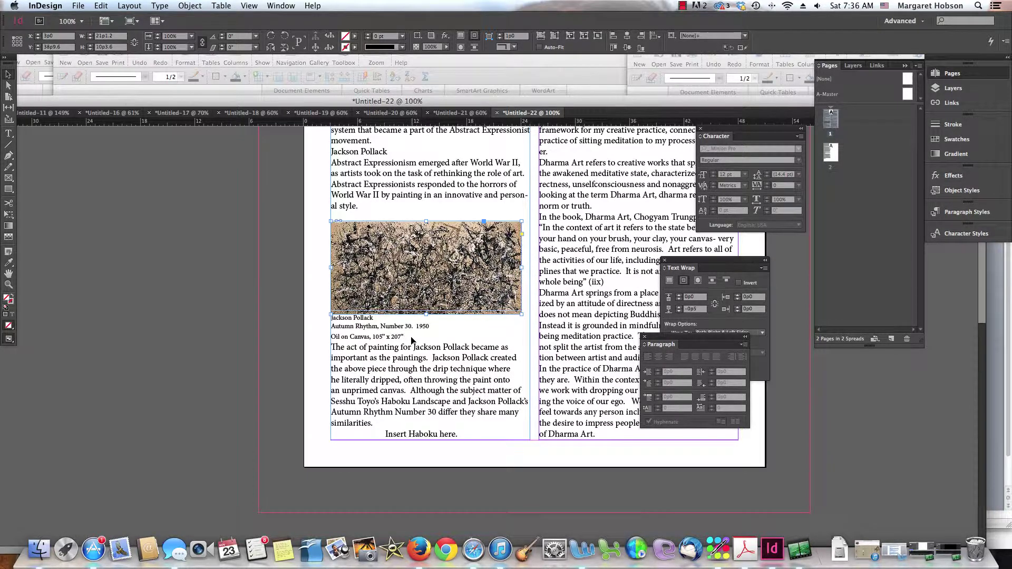
- Set the font size of the three caption lines below the Pollack image to 8 pt
left_click(407, 340)
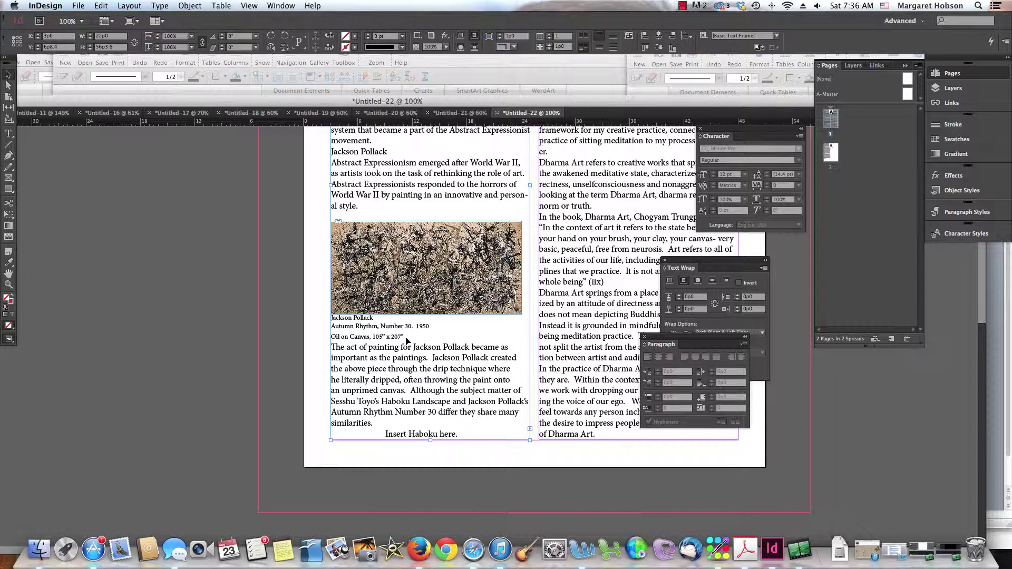
left_click(9, 135)
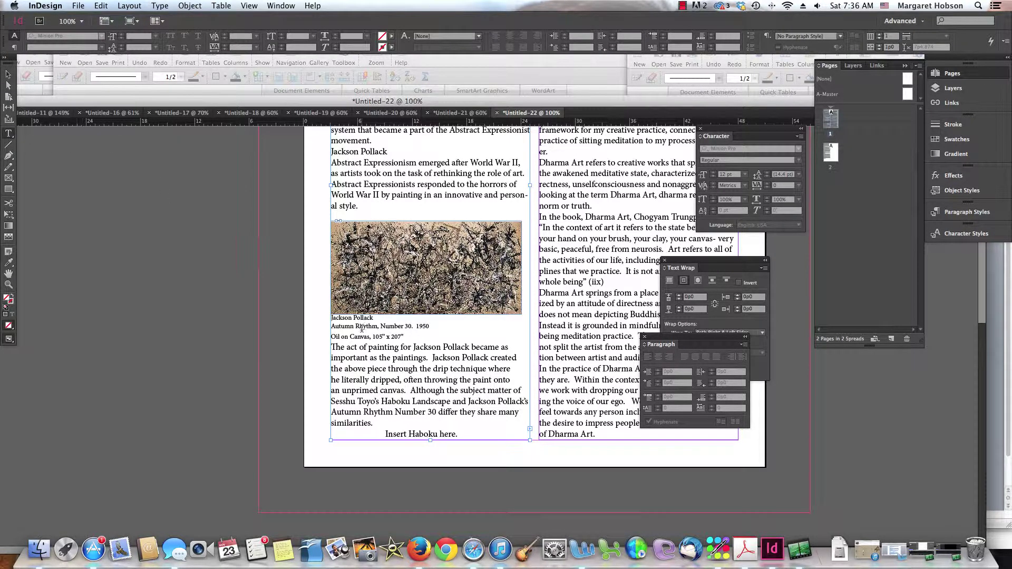
left_click_drag(419, 339, 329, 318)
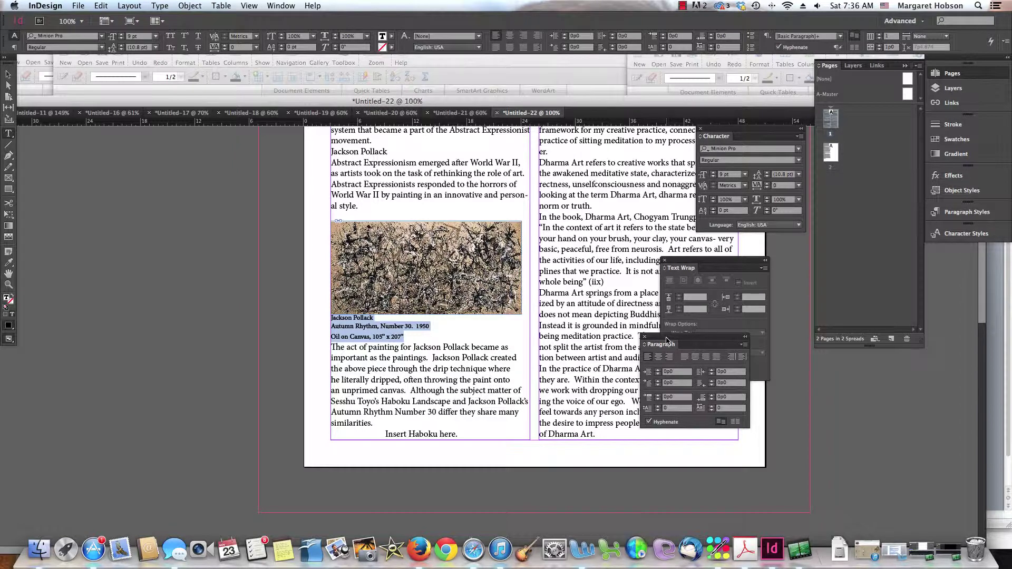
left_click_drag(666, 340, 611, 299)
left_click(744, 175)
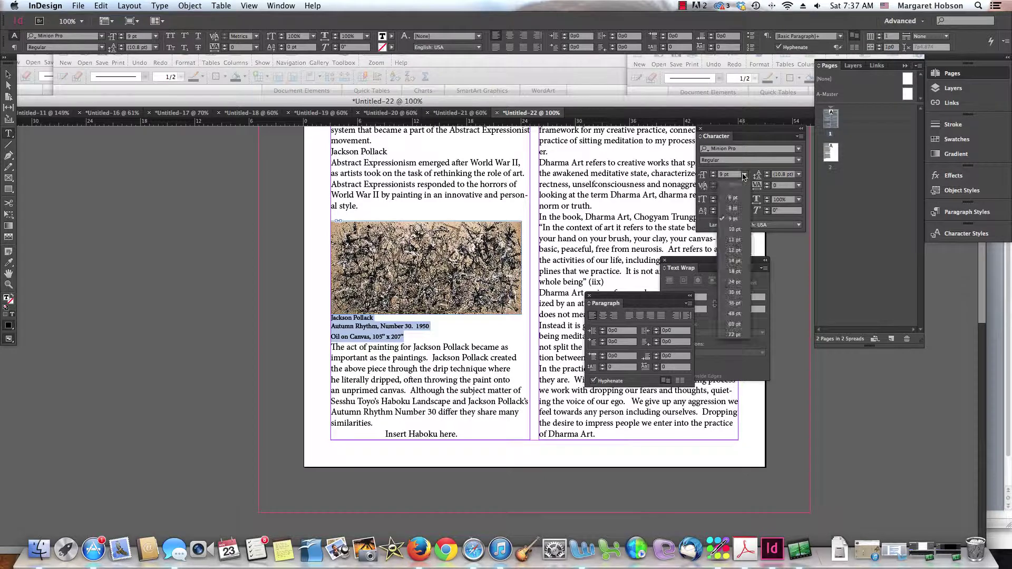
left_click(733, 208)
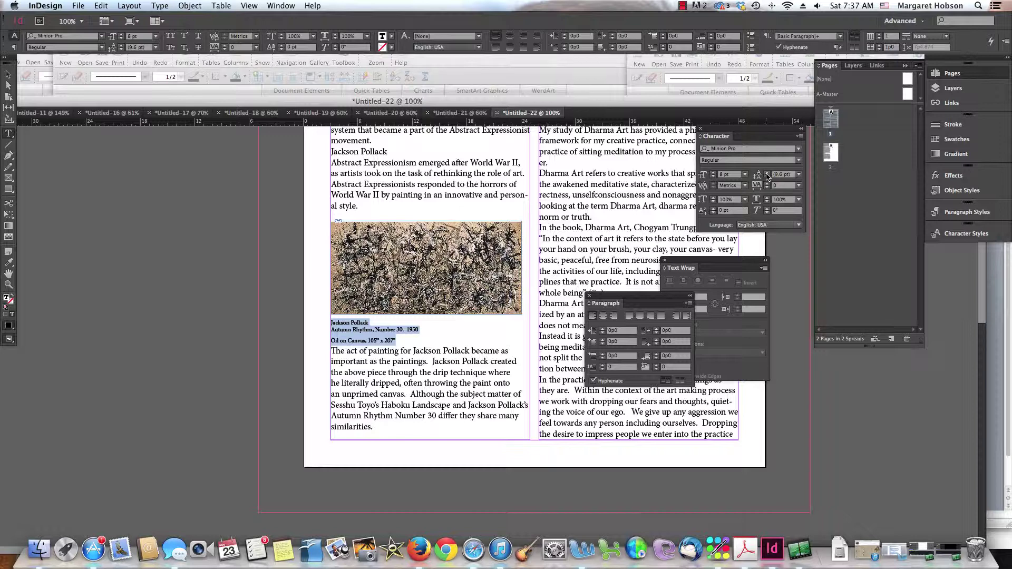
- Set the leading of the three selected caption lines to 6 pt
key("super+shift+2")
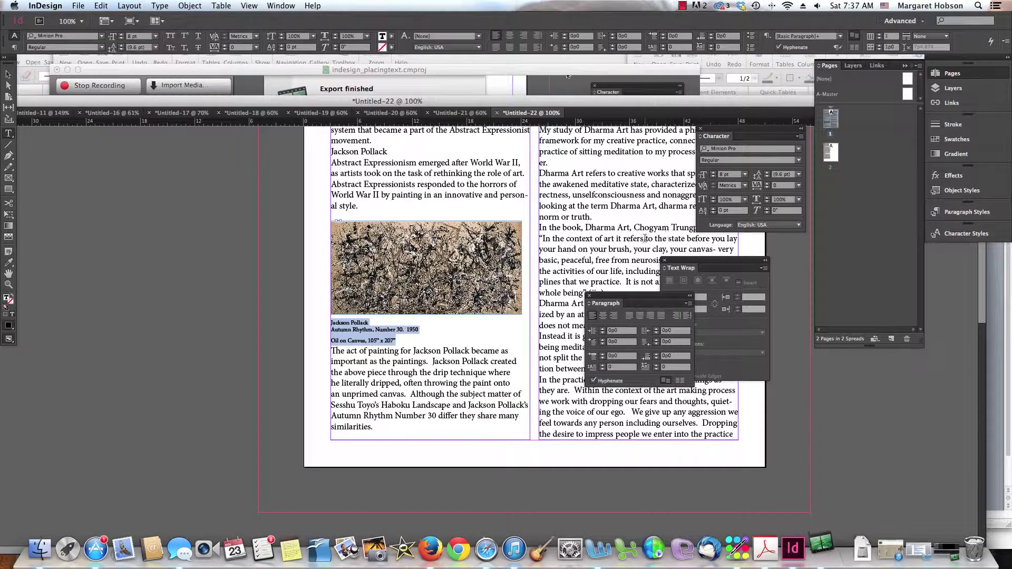
left_click(768, 172)
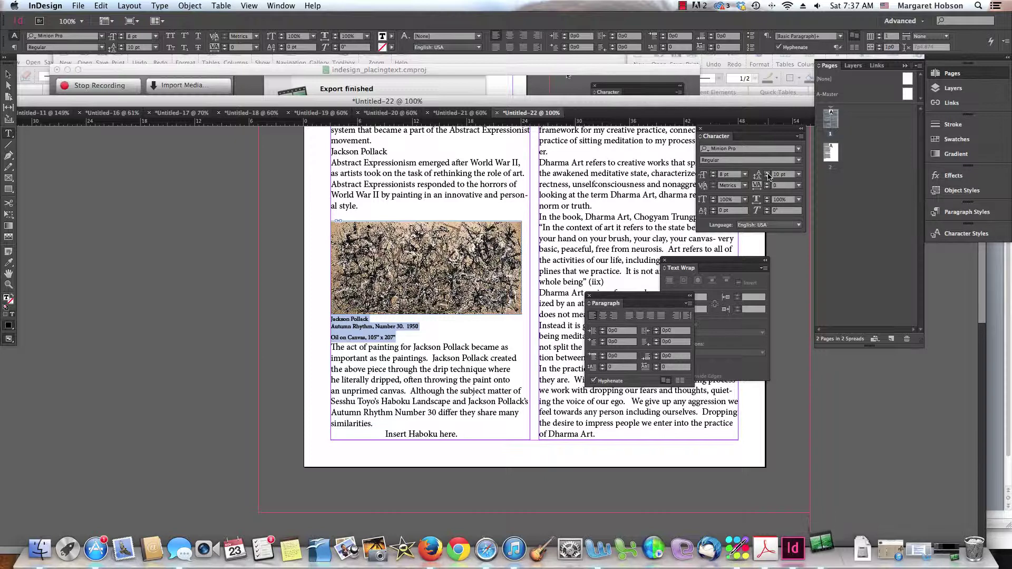
left_click(767, 178)
left_click(767, 178)
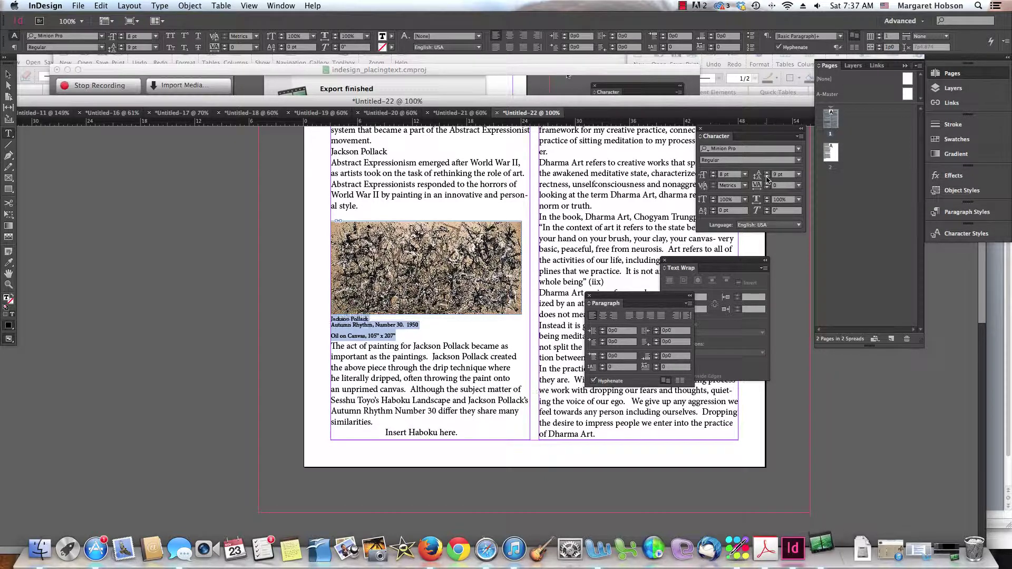
left_click(767, 178)
left_click(768, 179)
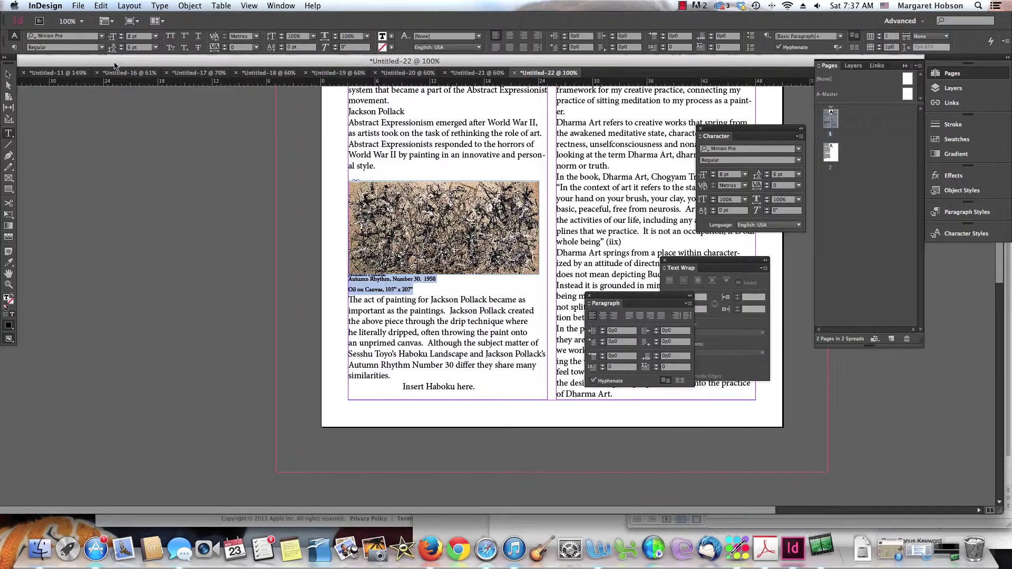
- Move the Pollack image up so that it sits directly beneath the paragraph above it
left_click(9, 75)
left_click(388, 208)
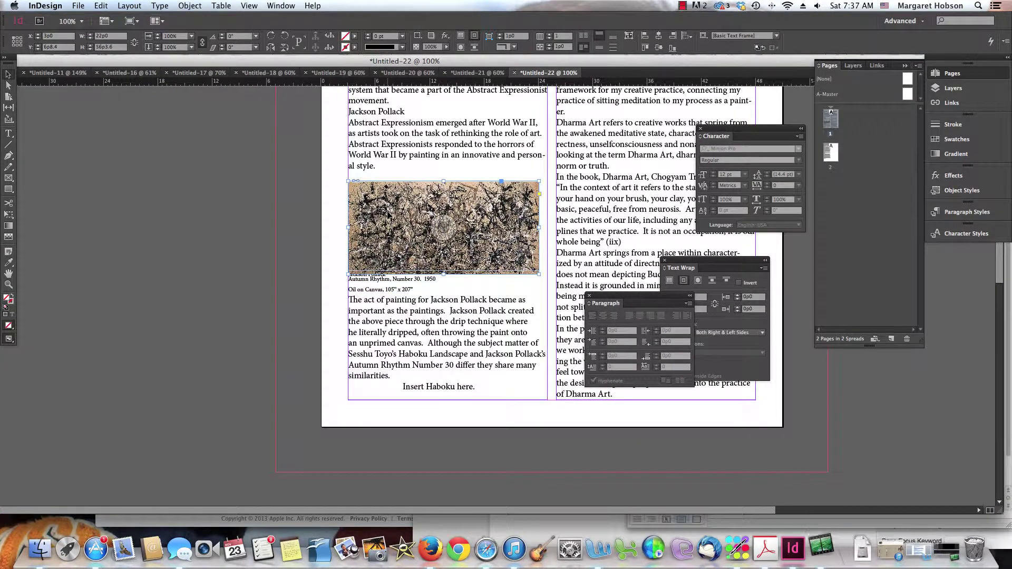
left_click_drag(389, 208, 388, 207)
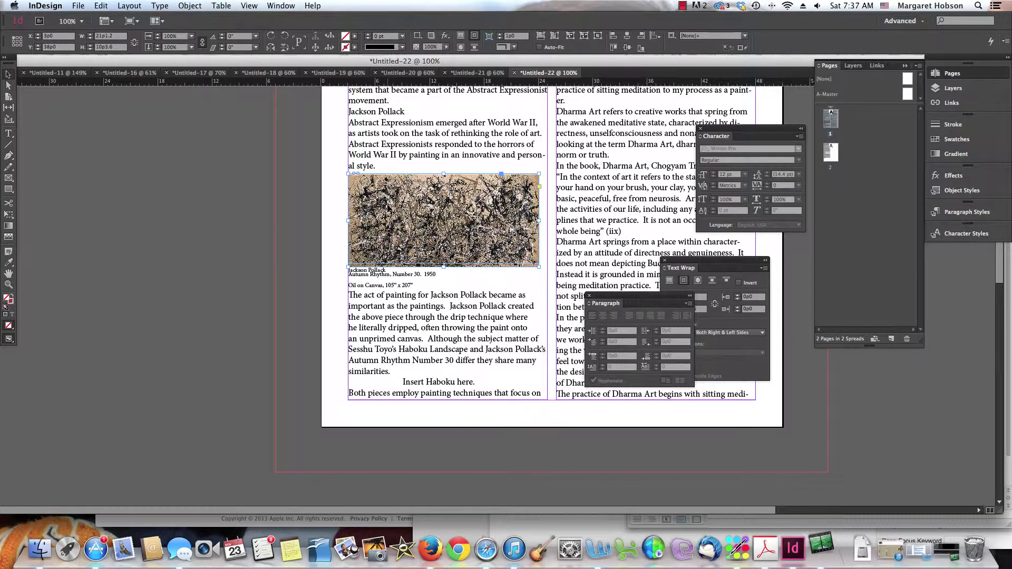
left_click(361, 293)
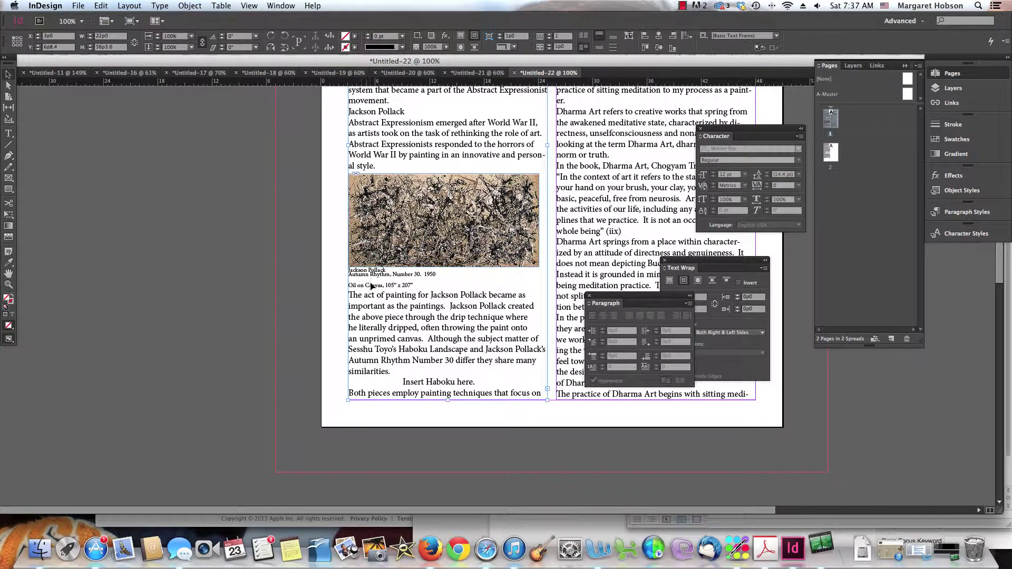
mouse_move(415, 289)
left_mouse_down()
mouse_move(363, 287)
mouse_move(395, 286)
left_mouse_up()
key("cmd+z")
- Set the leading of the first two caption lines below the Pollack image to 9 pt
double_click(417, 276)
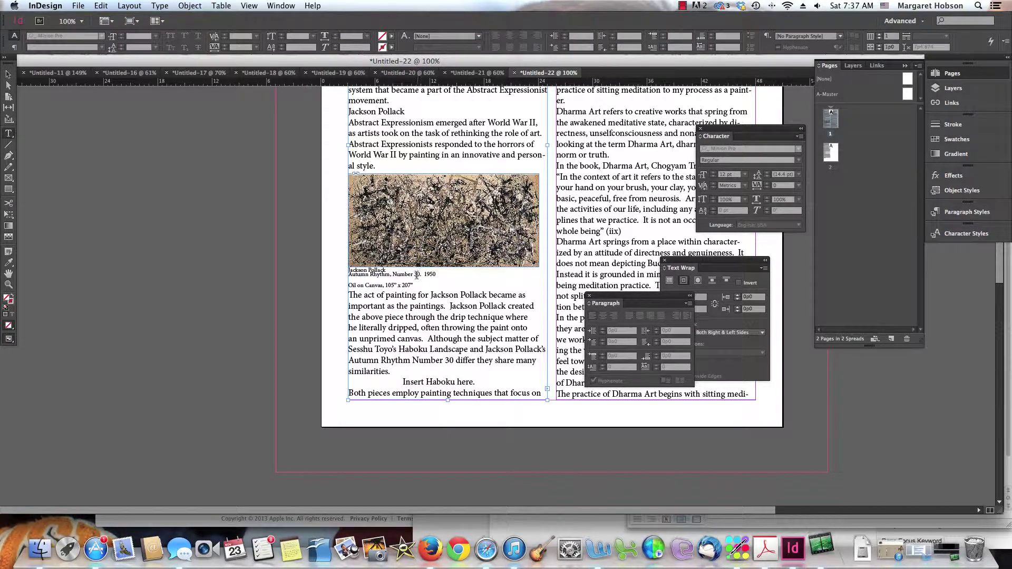
left_click_drag(444, 275, 342, 275)
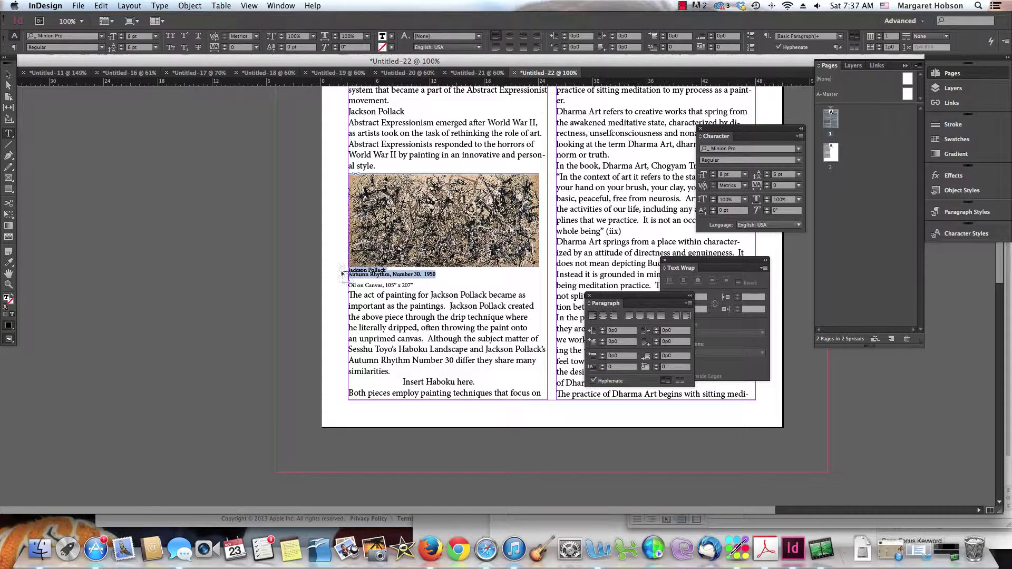
left_click(767, 179)
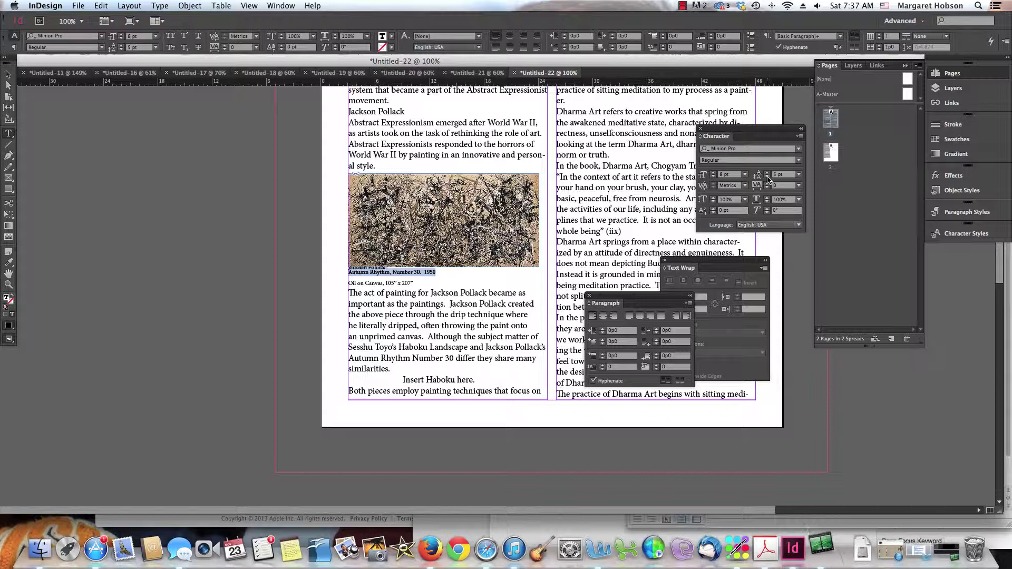
left_click(767, 179)
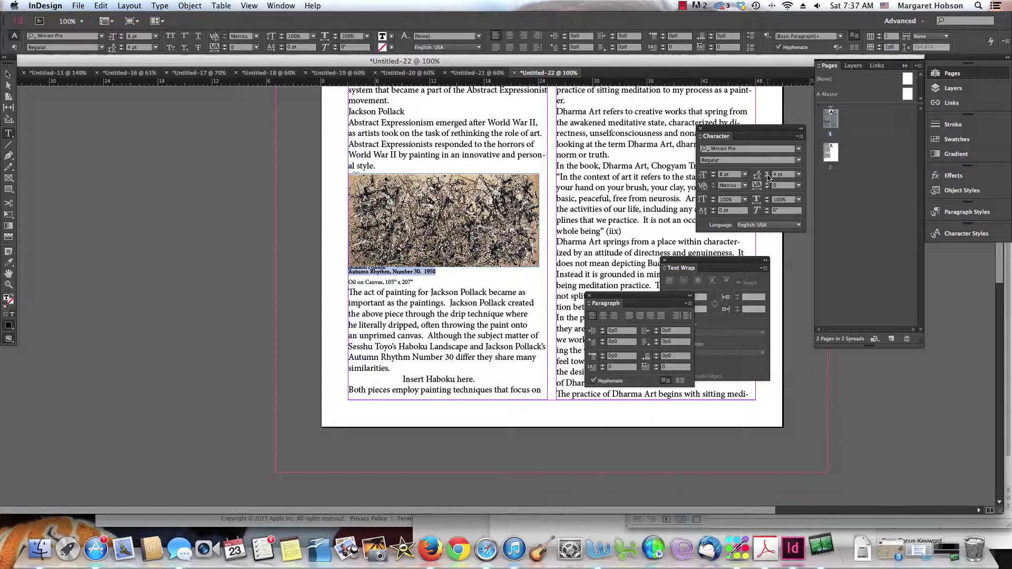
left_click(768, 173)
left_click(768, 172)
left_click(767, 172)
left_click(767, 172)
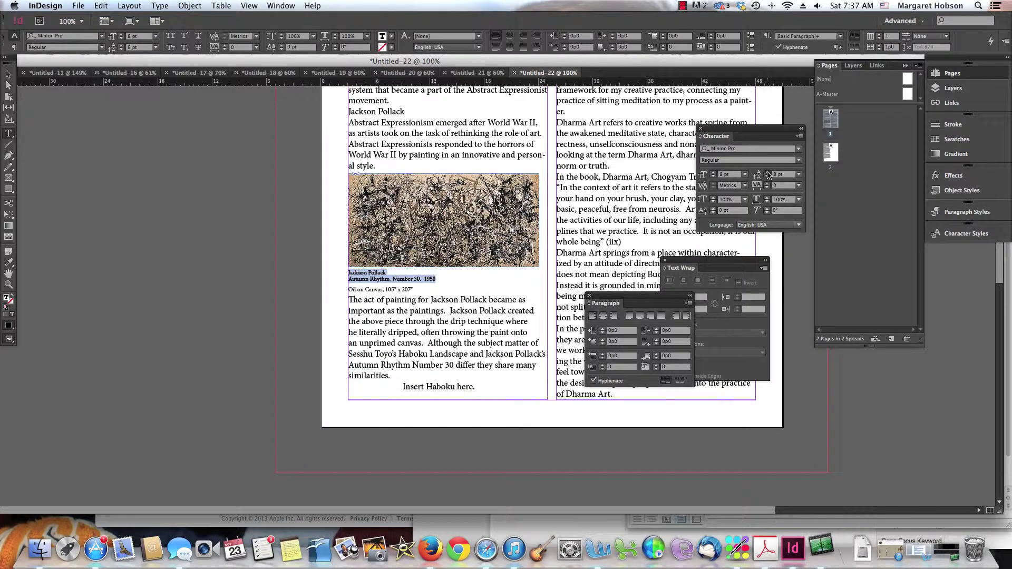
left_click(767, 172)
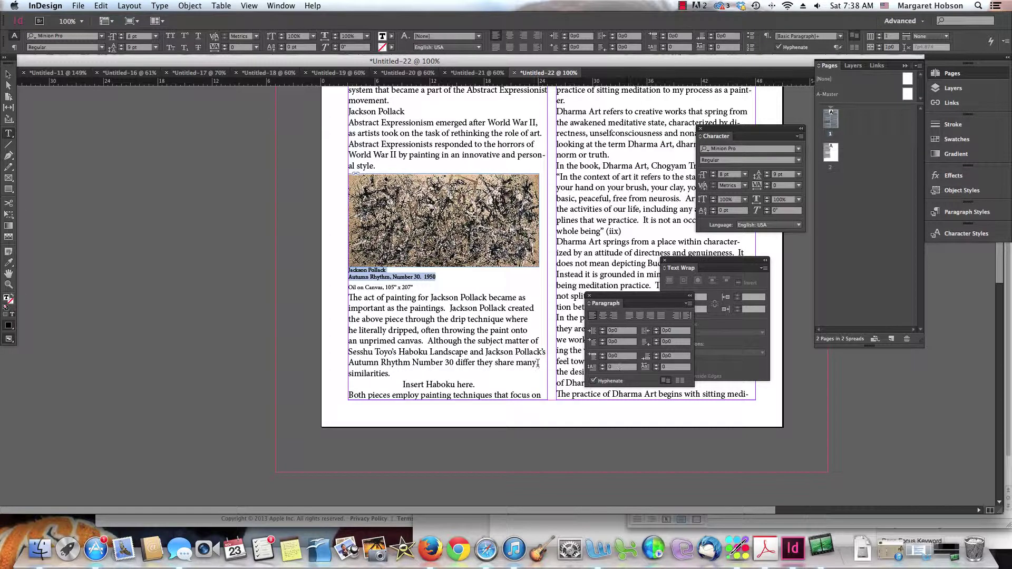
- Set the leading of the last two caption lines, down to "Oil on Canvas", to 9 pt
left_click_drag(416, 287, 348, 277)
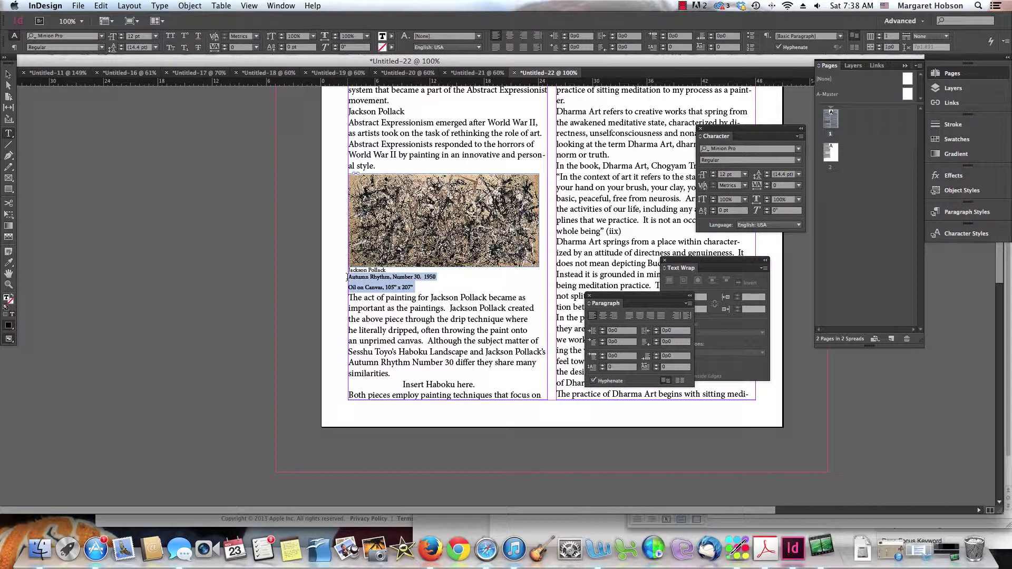
left_click(800, 175)
left_click(787, 218)
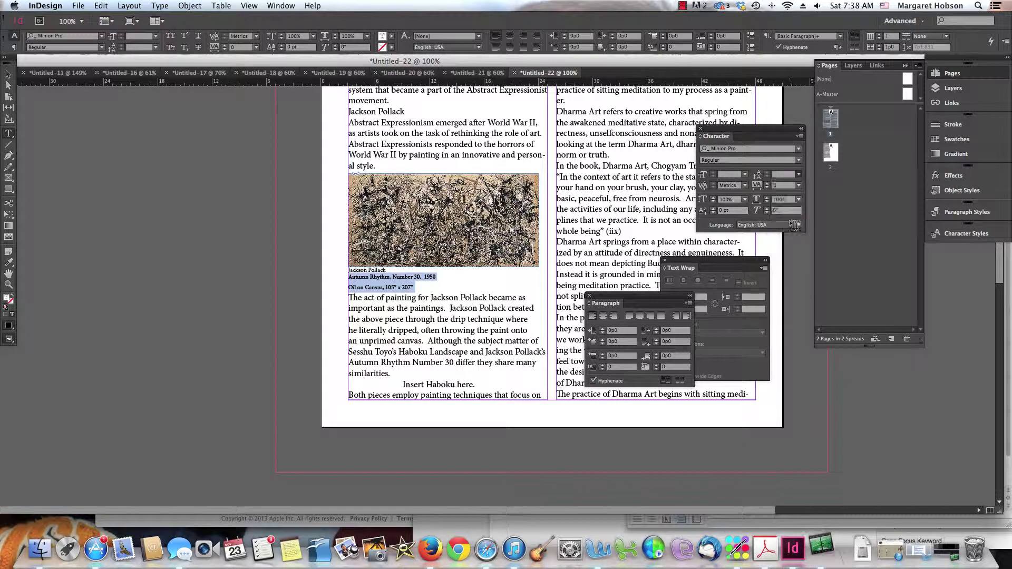
left_click(434, 284)
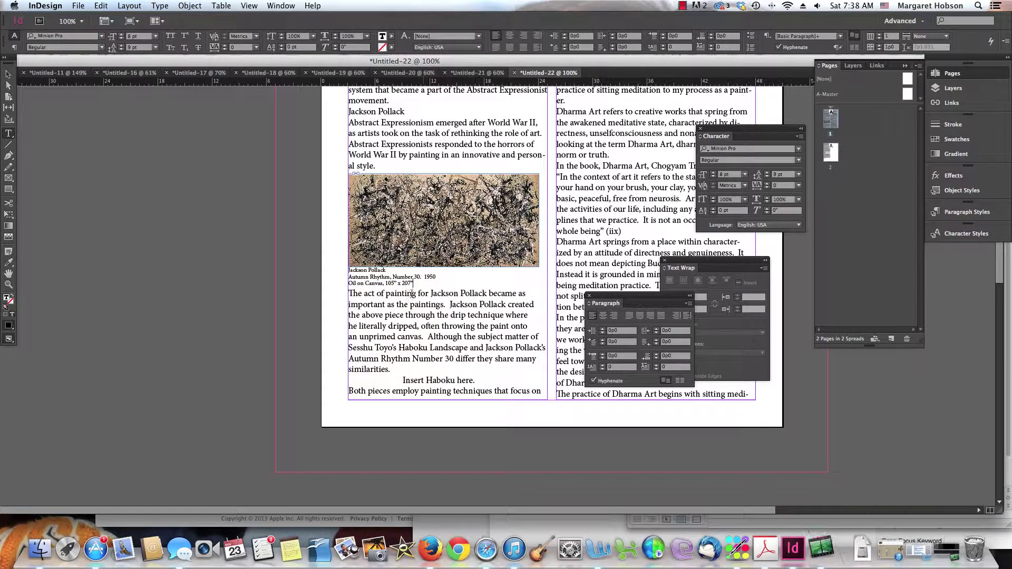
- Create a character style from the formatting of the three caption lines, keeping its default name and settings
left_click_drag(414, 285, 343, 273)
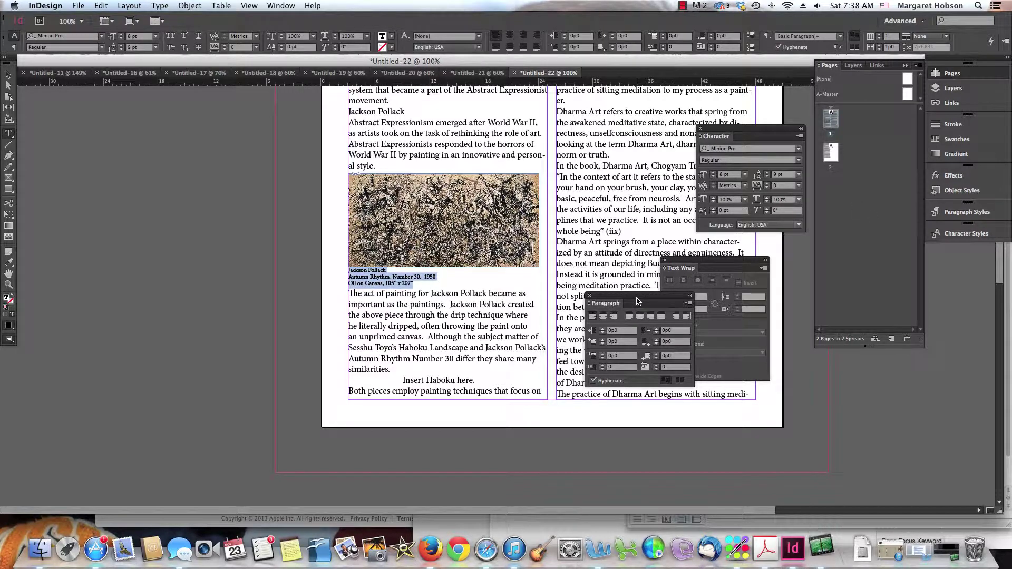
left_click_drag(638, 303, 738, 319)
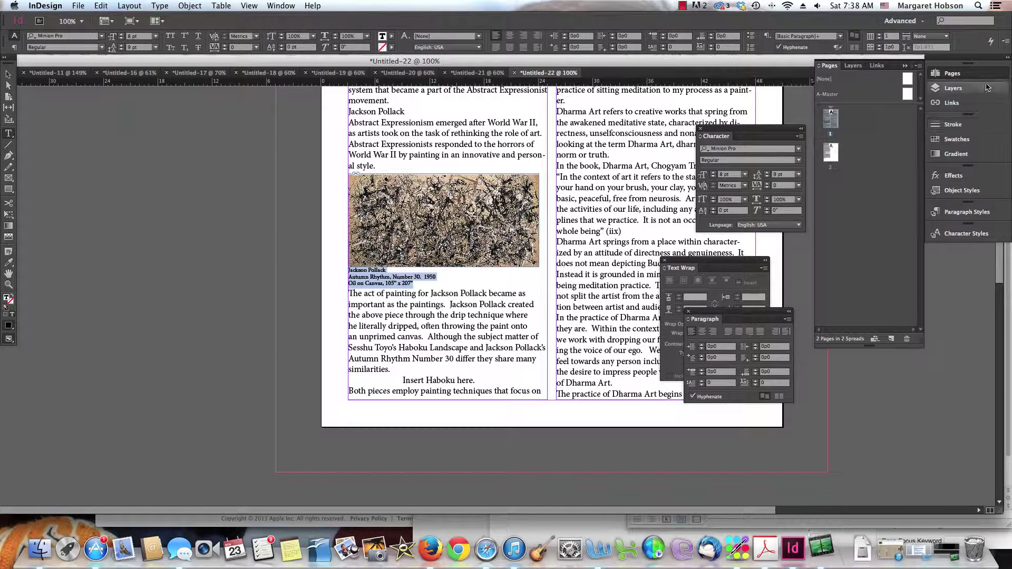
left_click(946, 236)
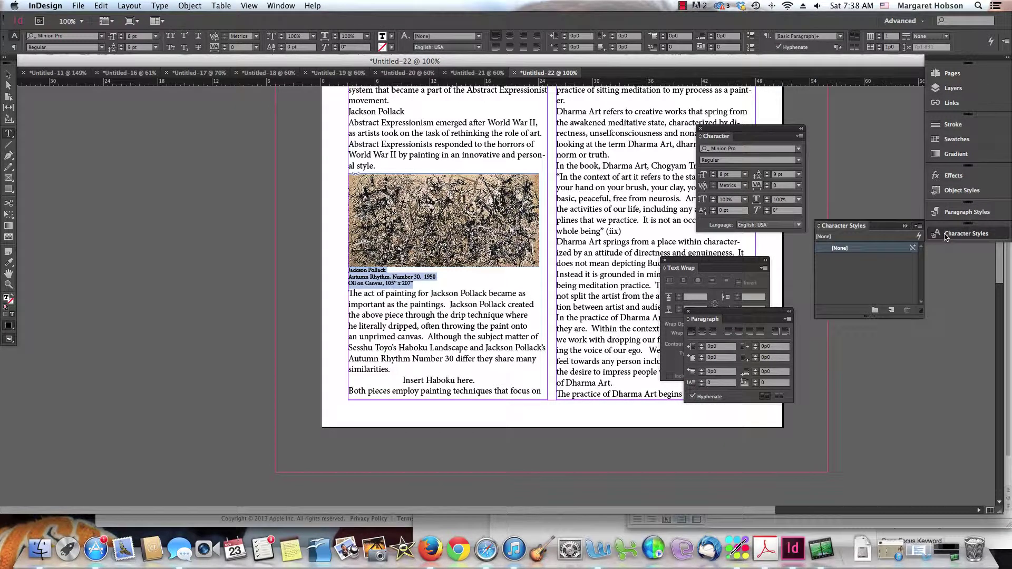
left_click(892, 311)
double_click(852, 258)
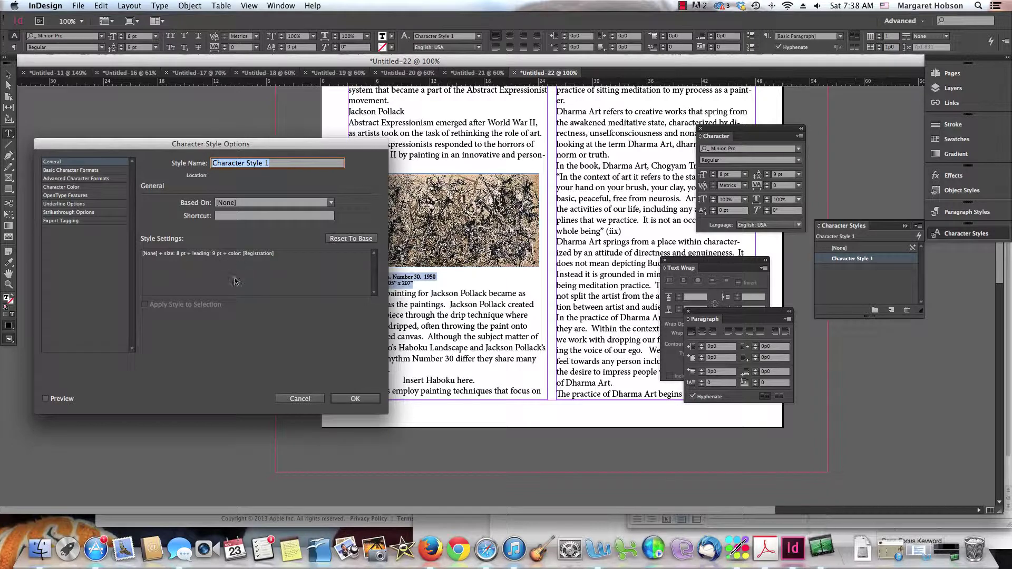
left_click(350, 398)
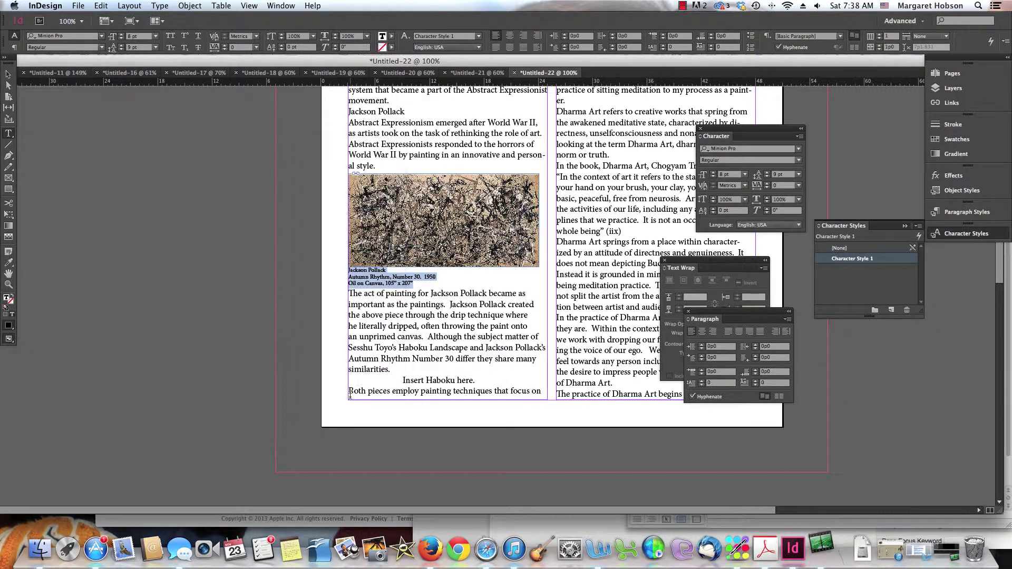
left_click(469, 306)
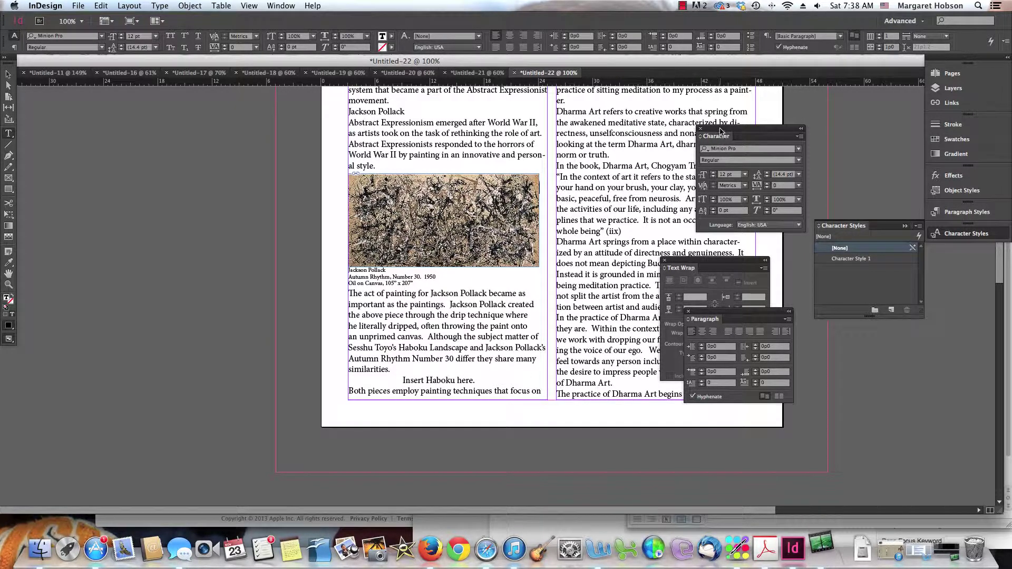
- Set the left indent of the quotation paragraph beginning "In the context of art" to 2p0
left_click_drag(720, 131, 900, 149)
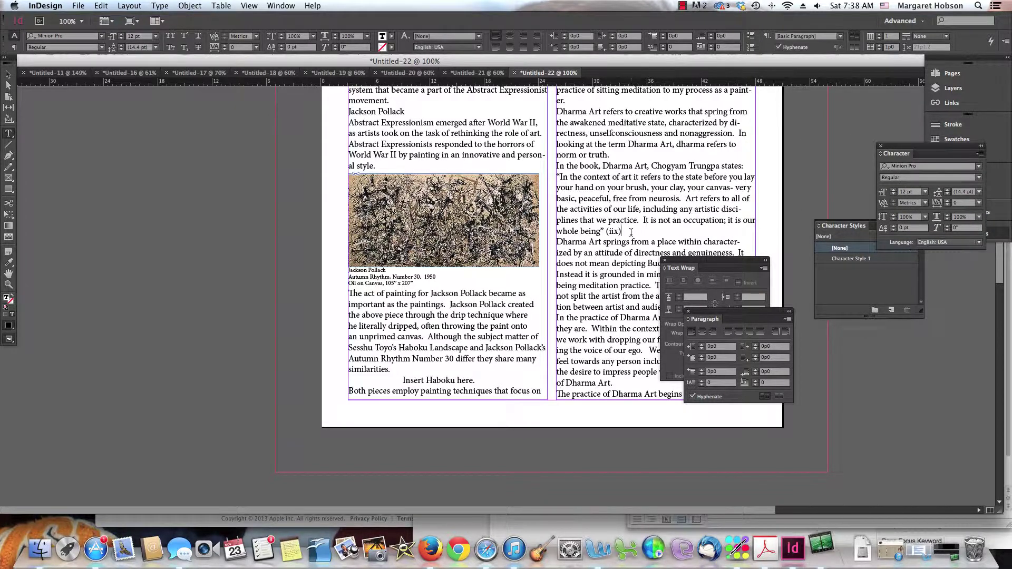
left_click_drag(623, 232, 555, 178)
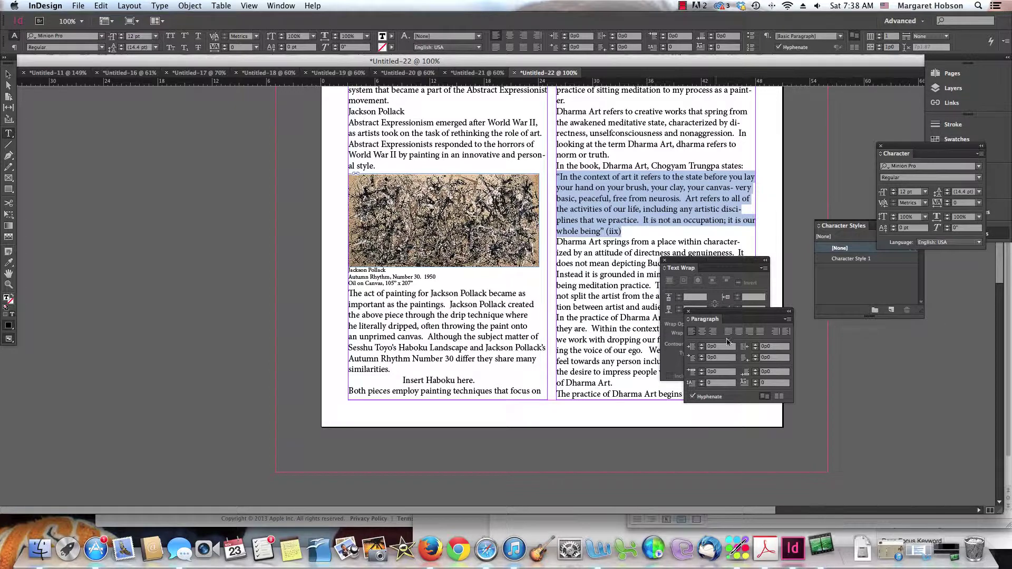
left_click_drag(710, 312, 625, 370)
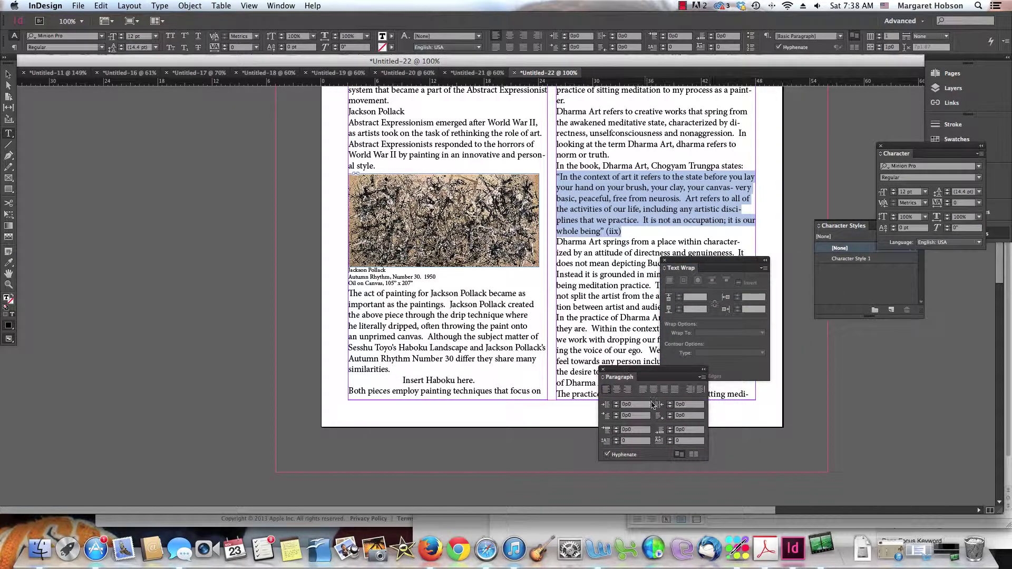
left_click(616, 403)
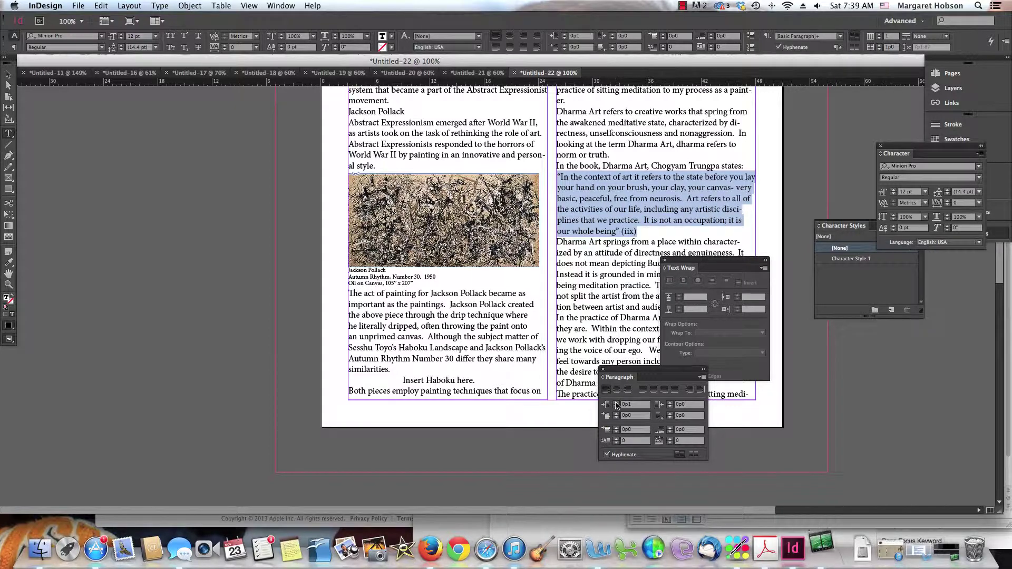
left_click(617, 403)
left_click(617, 403)
left_click(616, 403)
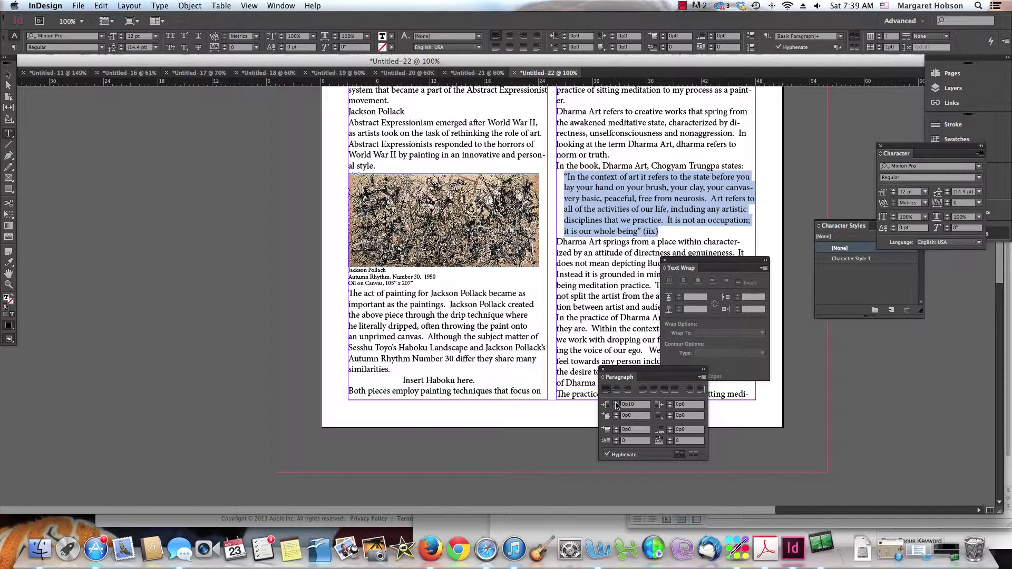
left_click(616, 403)
left_click(616, 403)
left_click(616, 402)
left_click(616, 403)
left_click(616, 403)
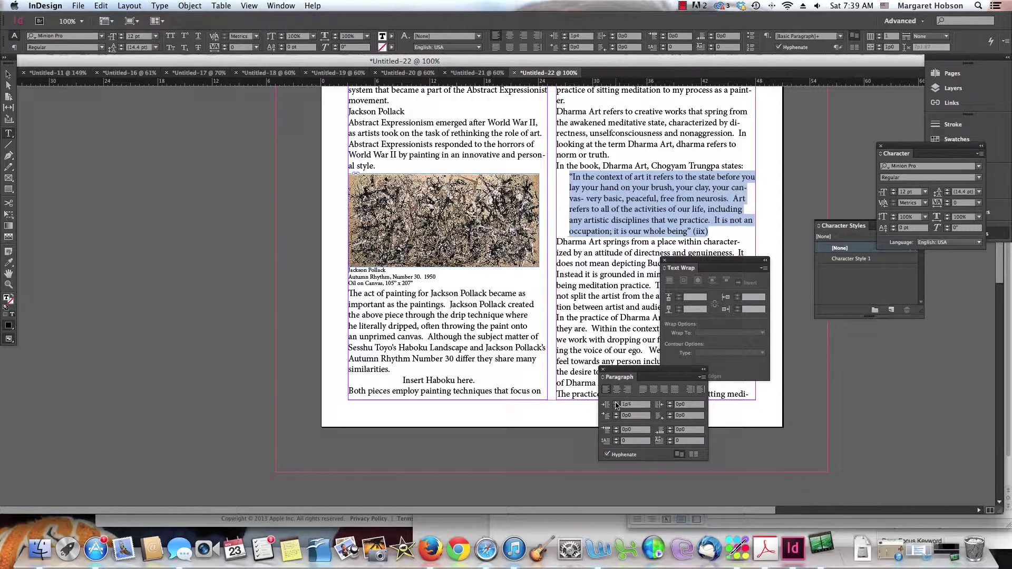
left_click(616, 402)
left_click(616, 402)
left_click(616, 403)
left_click(616, 403)
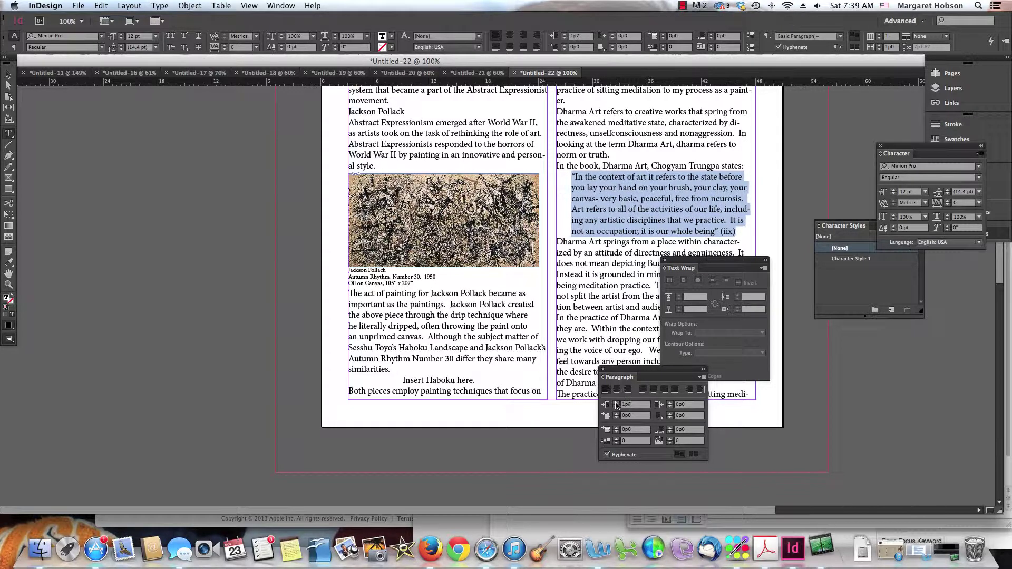
left_click(616, 403)
left_click(616, 402)
left_click(616, 402)
left_click(616, 403)
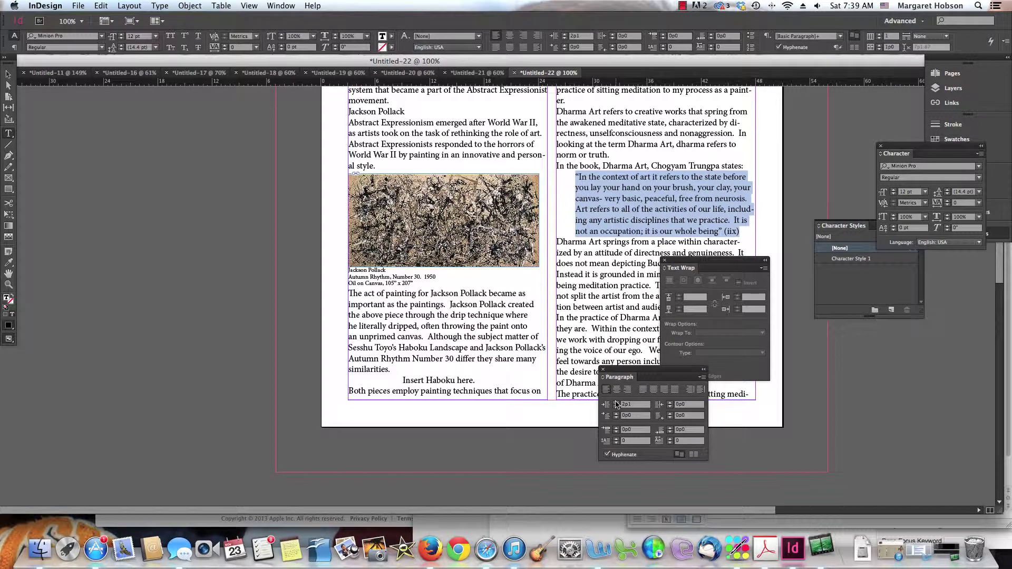
left_click(618, 408)
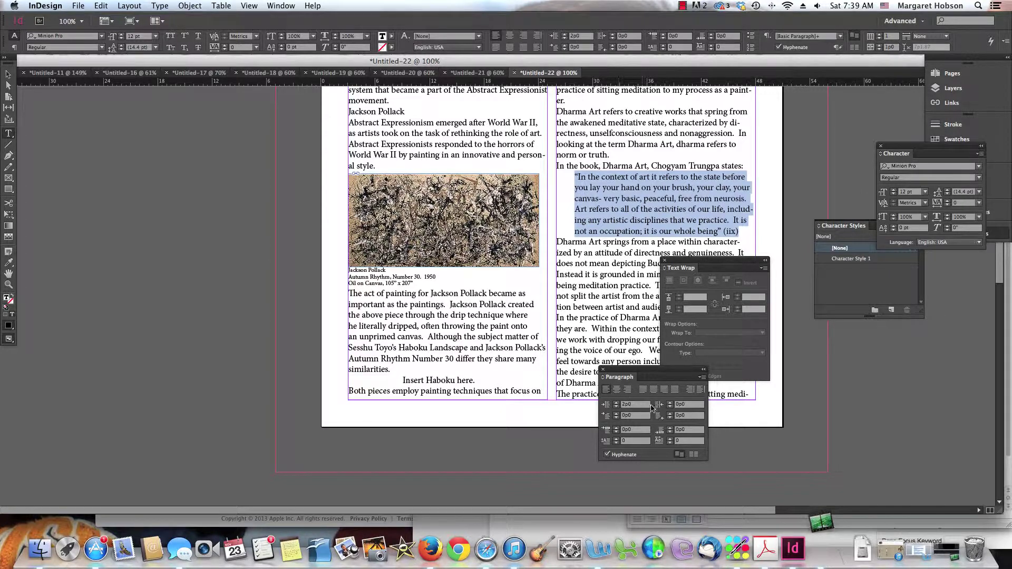
- Set the right indent of the selected quotation paragraph to 2p0
left_click(678, 405)
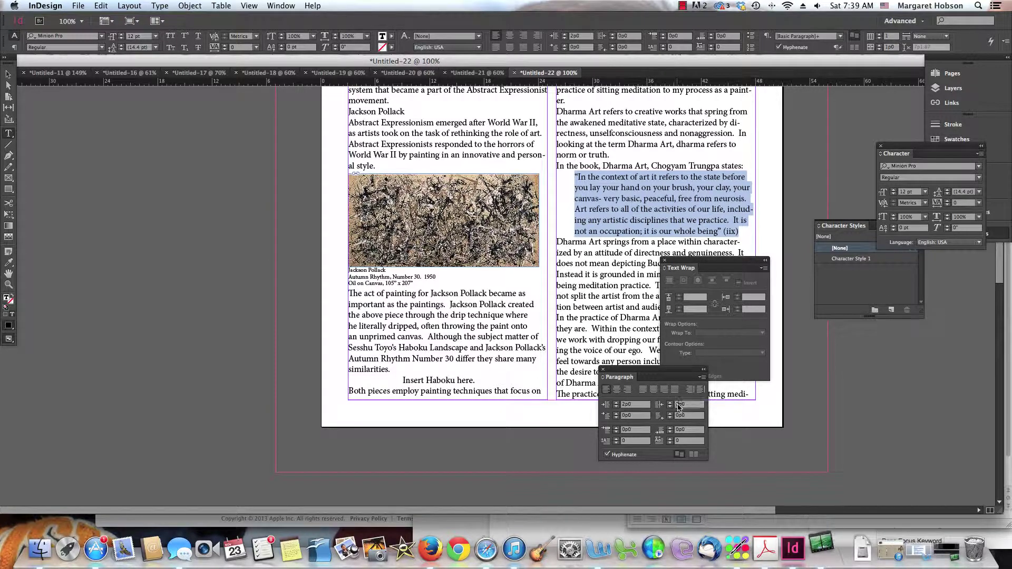
type("2p")
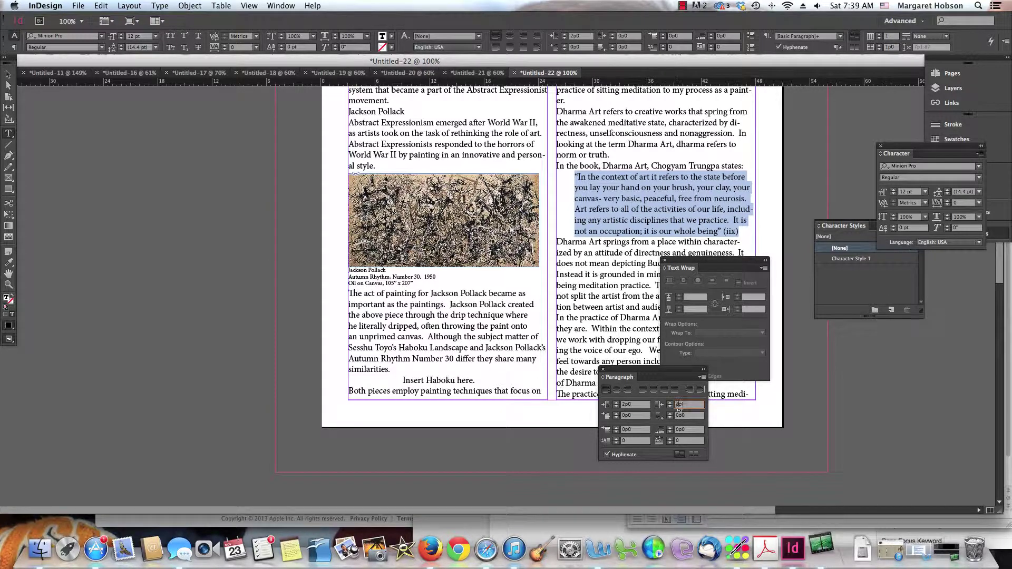
left_click(688, 416)
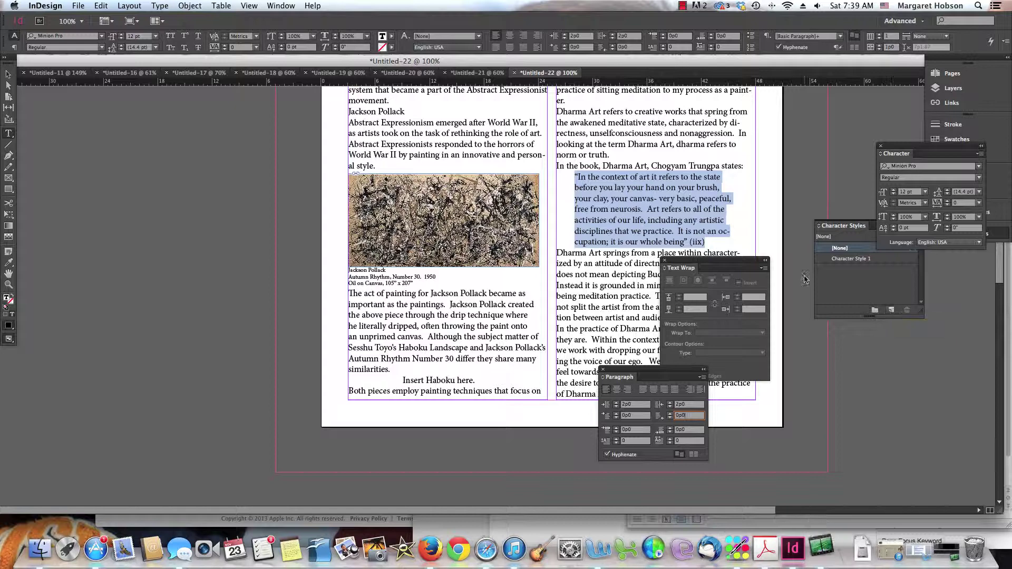
- Create a paragraph style named "quote" from the indented quotation paragraph
left_click_drag(913, 146, 919, 323)
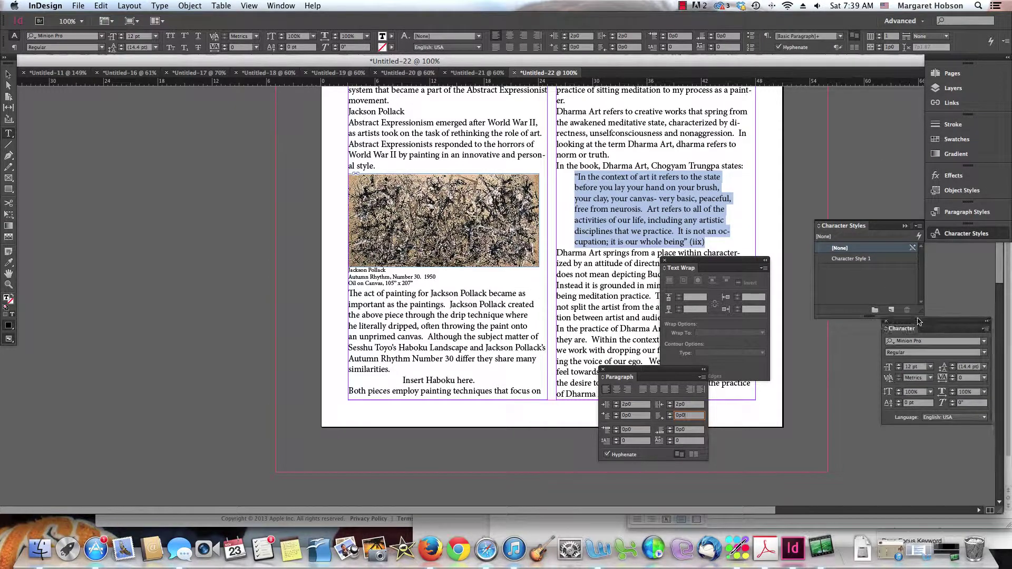
left_click(970, 213)
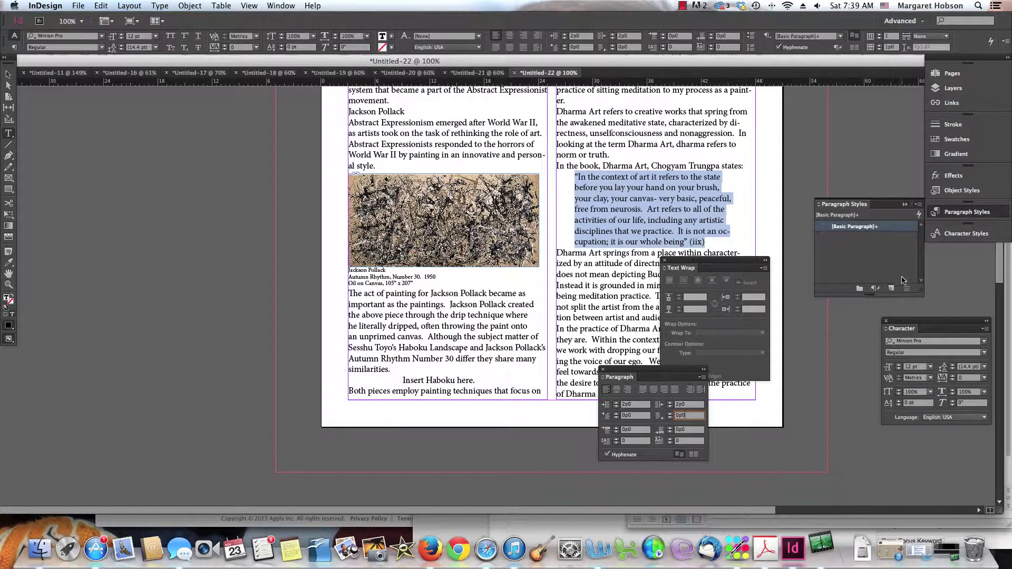
left_click(891, 289)
double_click(873, 237)
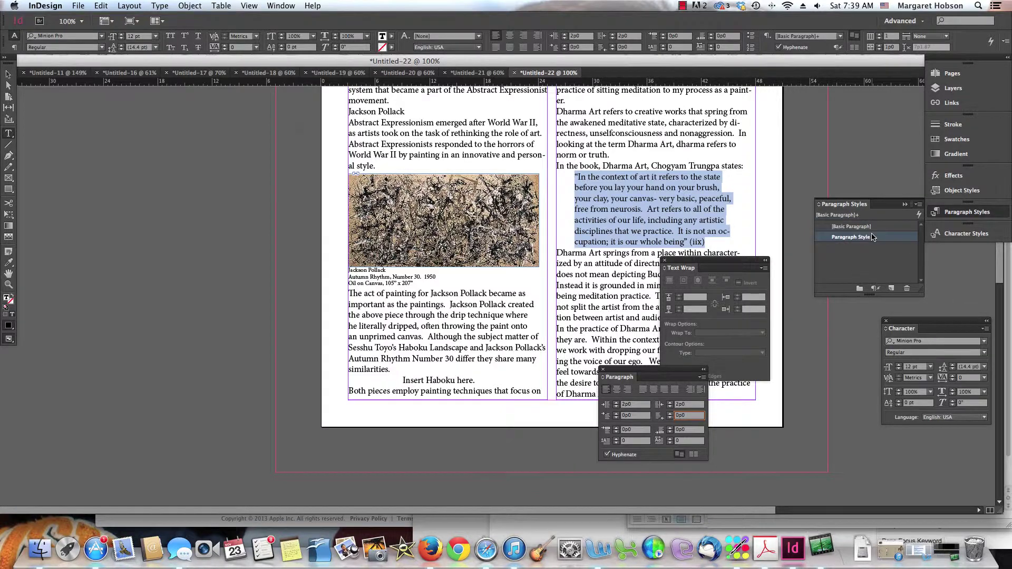
type("quote")
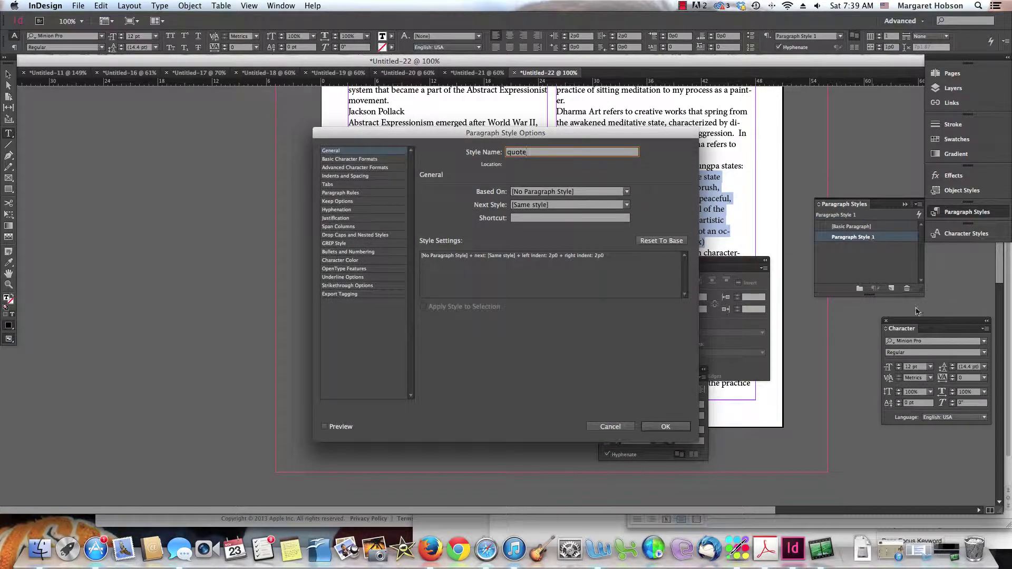
left_click(663, 427)
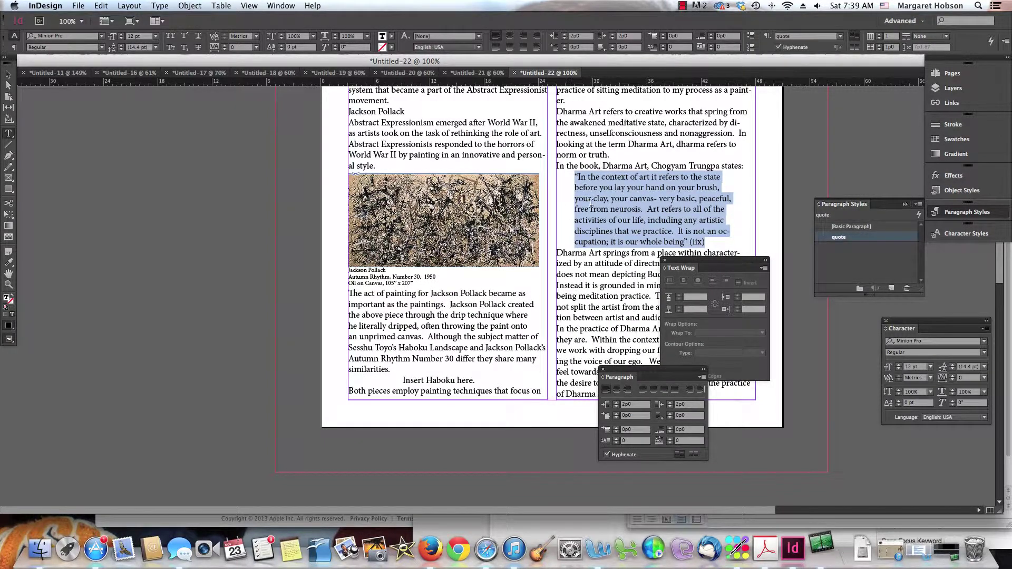
- Delete the opening quotation mark before "In the context of art" in the indented quotation
left_click(589, 177)
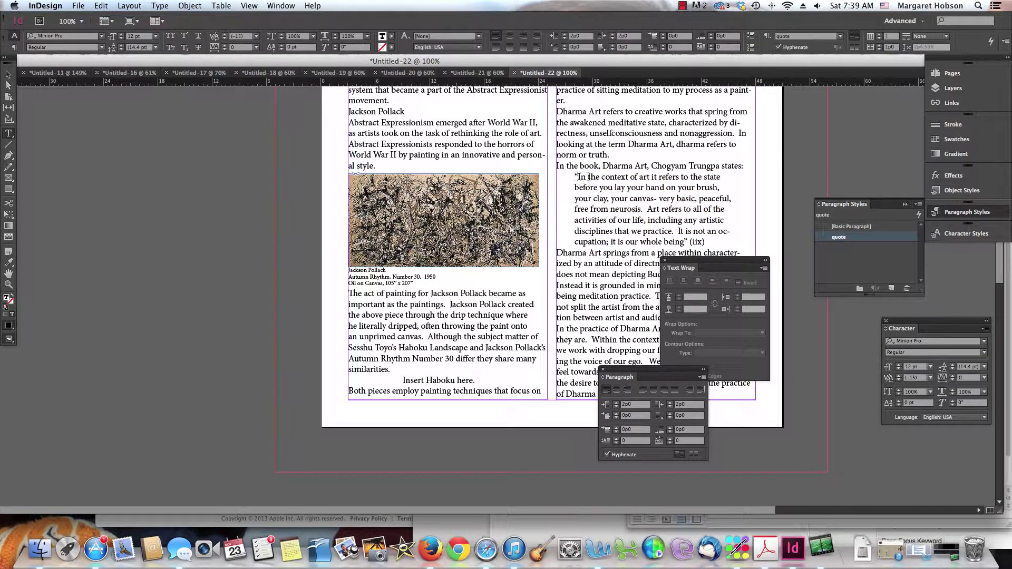
key("BackSpace")
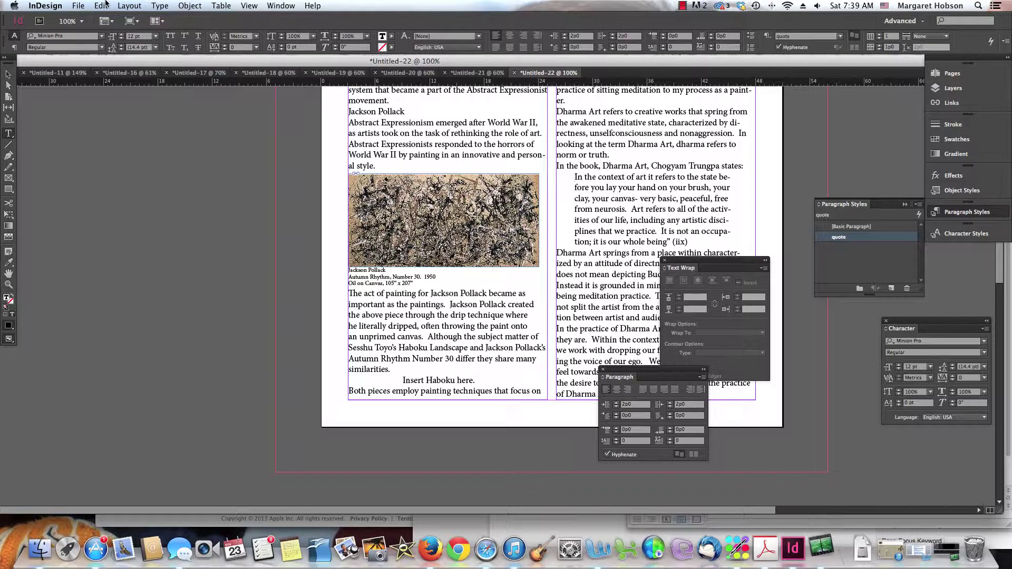
- Insert a double left quotation mark before "In the context of art" in the indented quotation
left_click(154, 7)
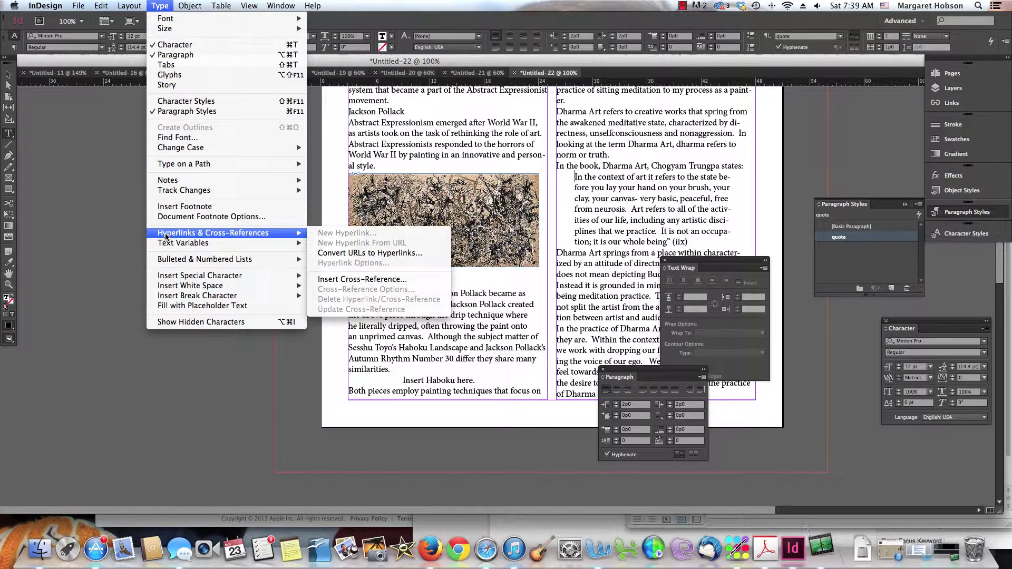
mouse_move(174, 276)
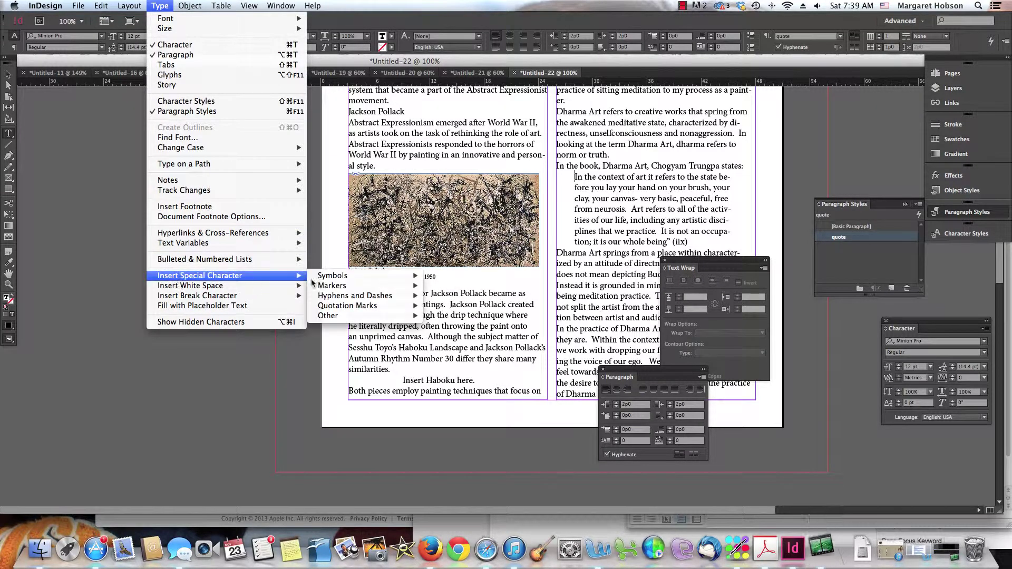
mouse_move(377, 276)
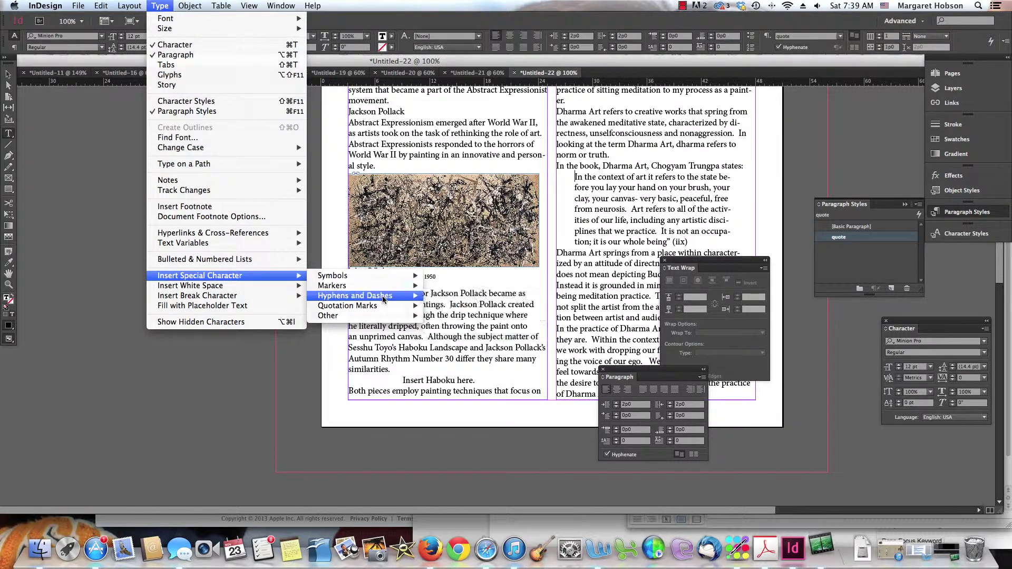
mouse_move(383, 299)
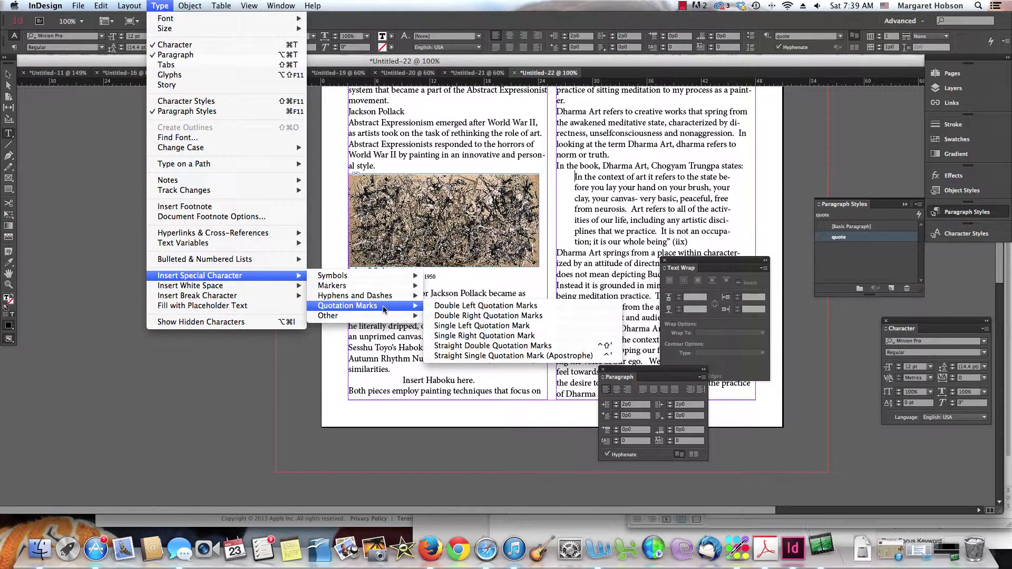
left_click(467, 306)
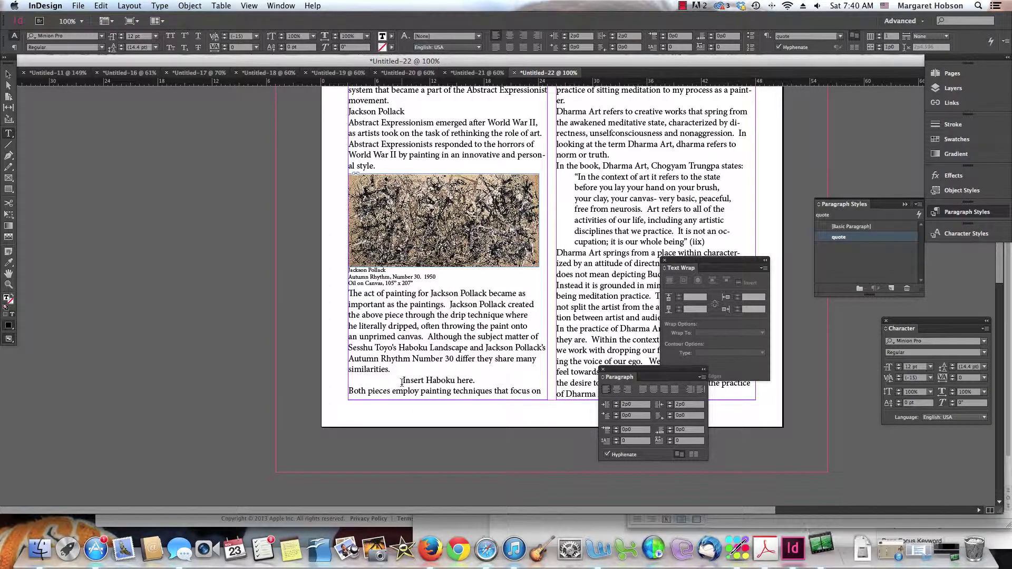
- Delete the placeholder line "Insert Haboku here." from the end of the first column
left_click_drag(403, 380, 481, 380)
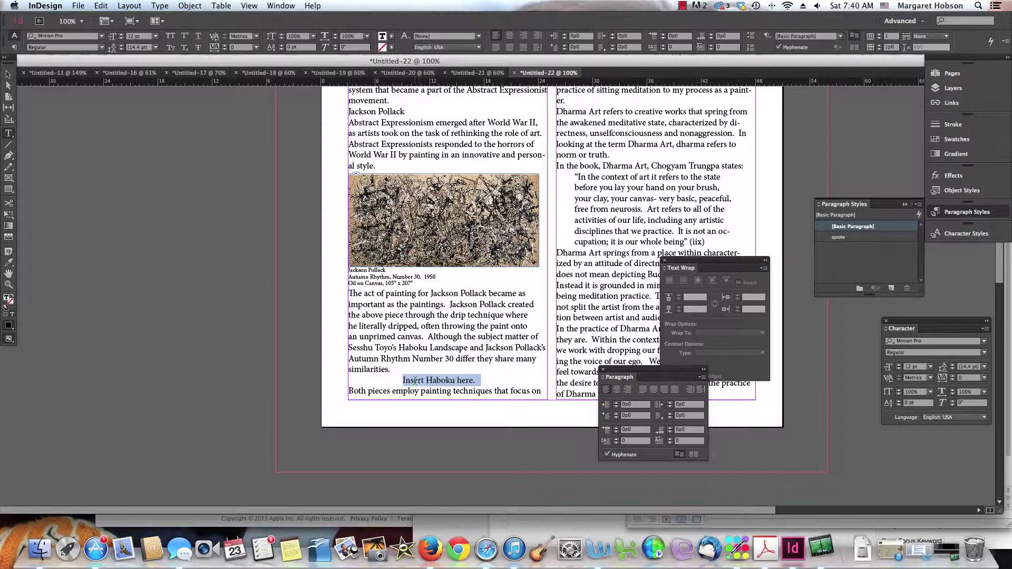
key("BackSpace")
key("BackSpace")
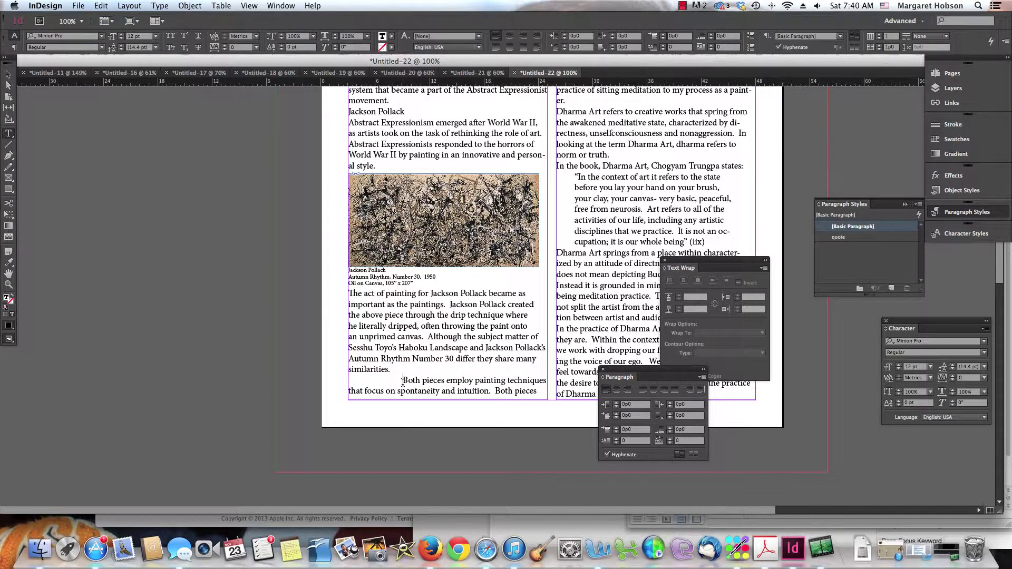
- Add blank lines above "Both pieces employ painting techniques" to make room for an image at the top of the second column
key("Return")
scroll(402, 383, "up", 5)
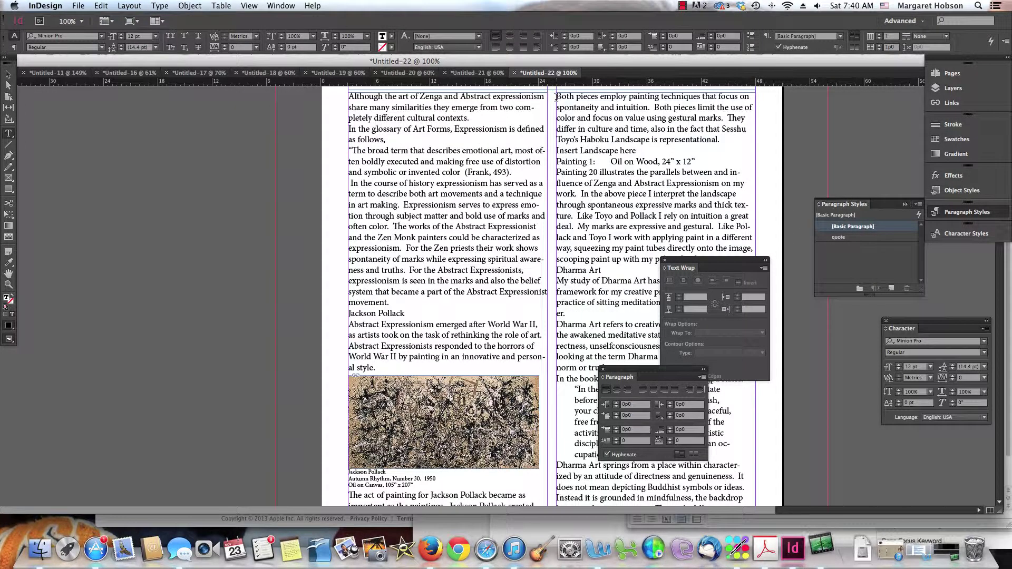
key("Return")
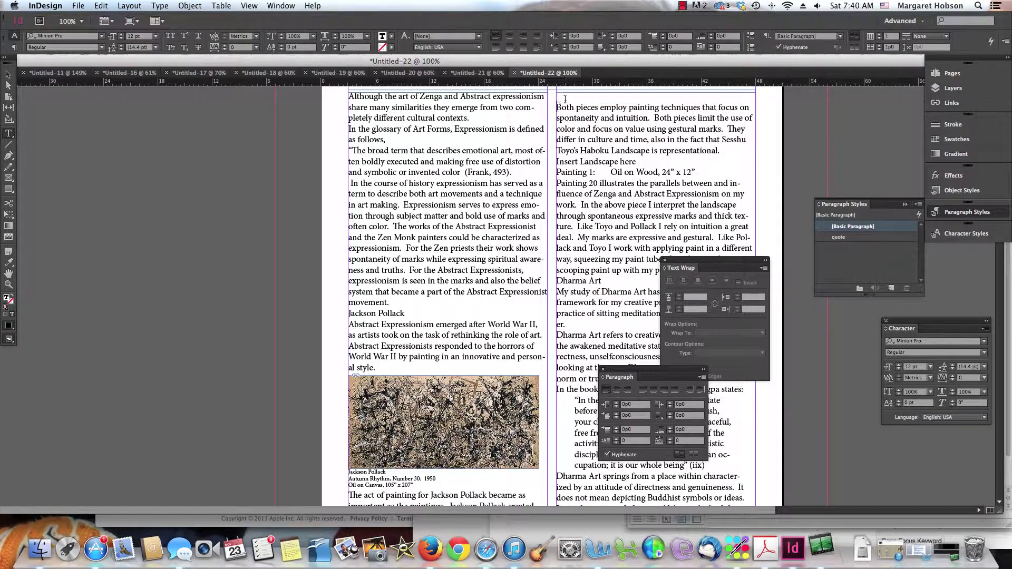
left_click(565, 99)
left_click(556, 98)
key("Return")
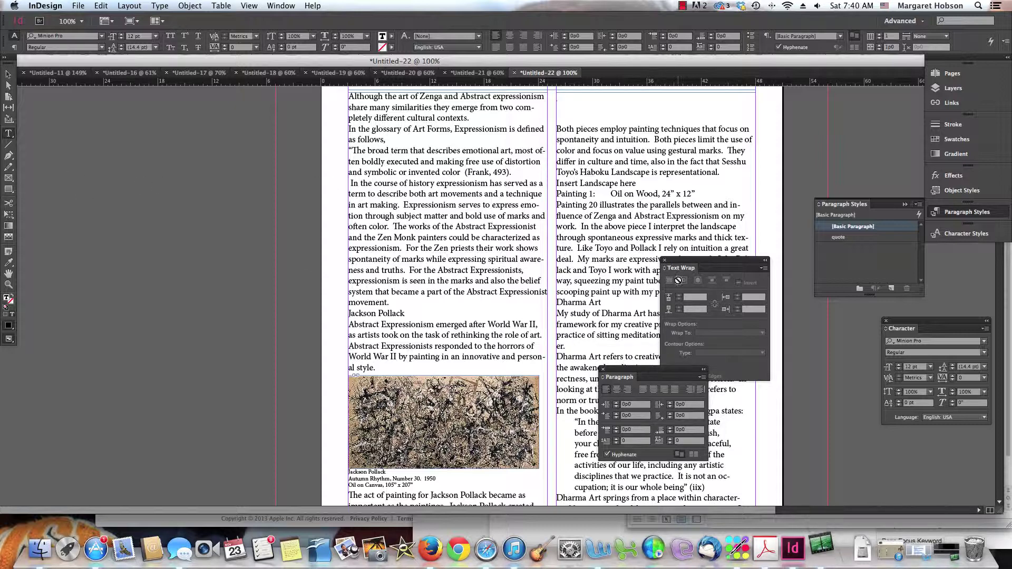
- Draw a rectangular picture frame about 19p1 wide and 4p11 high over the blank lines at the top of the second column
left_click(8, 178)
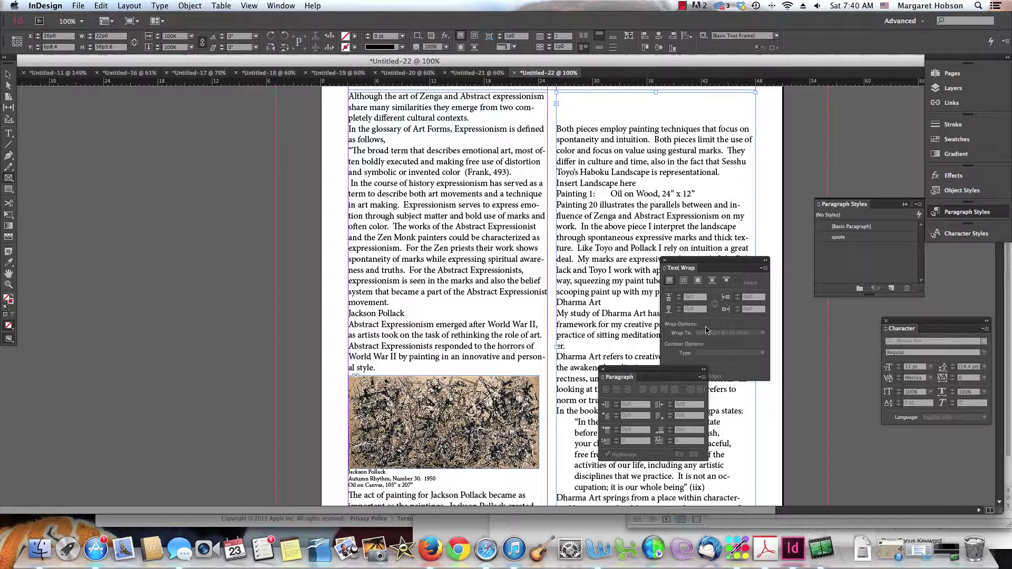
left_click(685, 281)
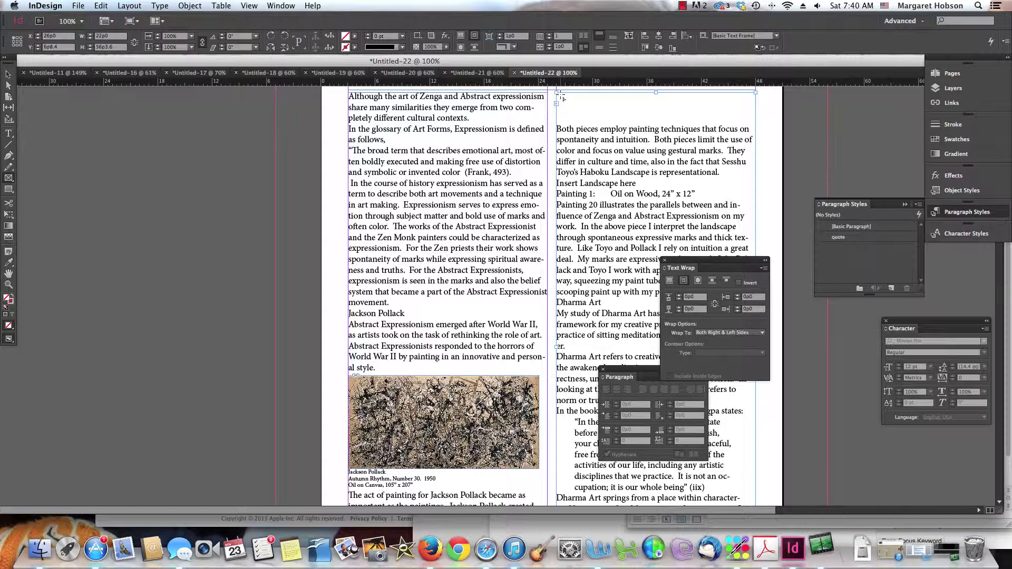
key("f")
left_click_drag(557, 93, 730, 138)
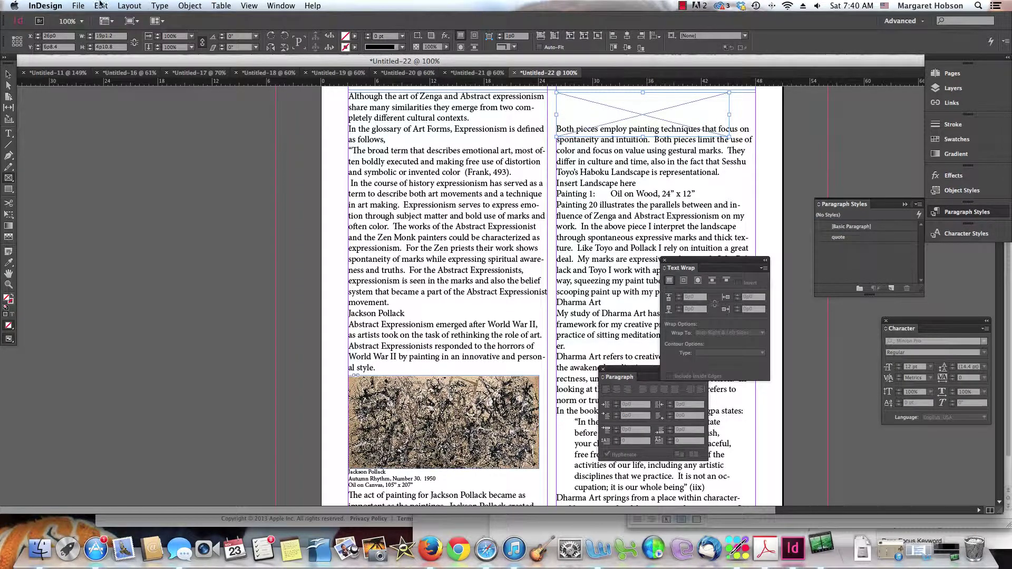
- Place the image haboku.png from the zen folder into the new picture frame
left_click(79, 6)
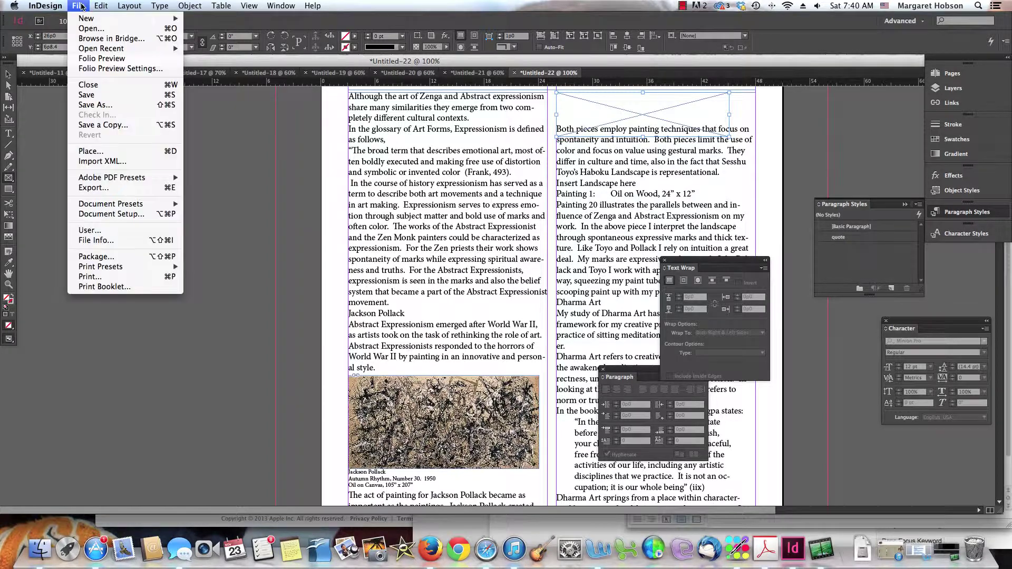
left_click(87, 153)
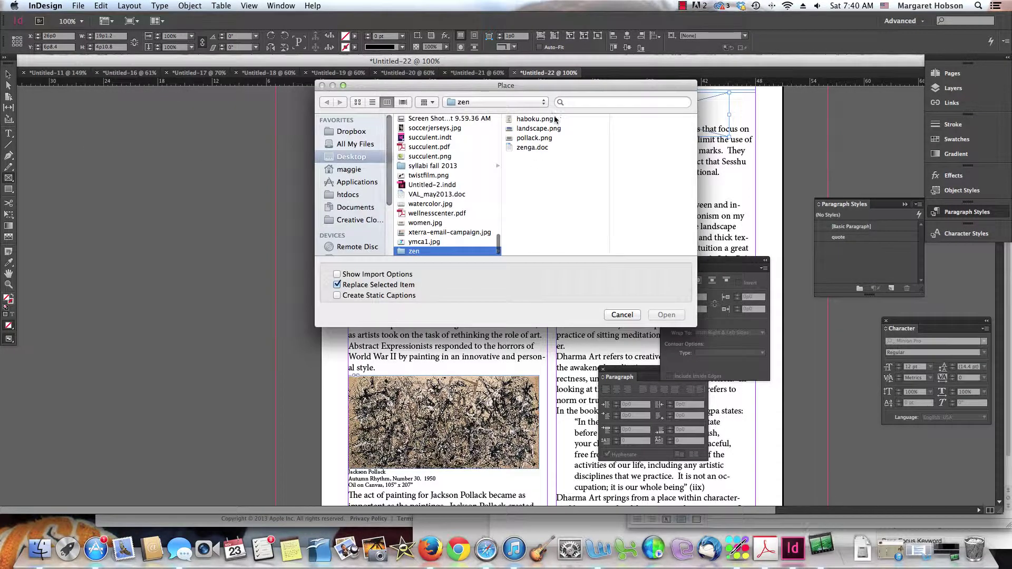
left_click(535, 119)
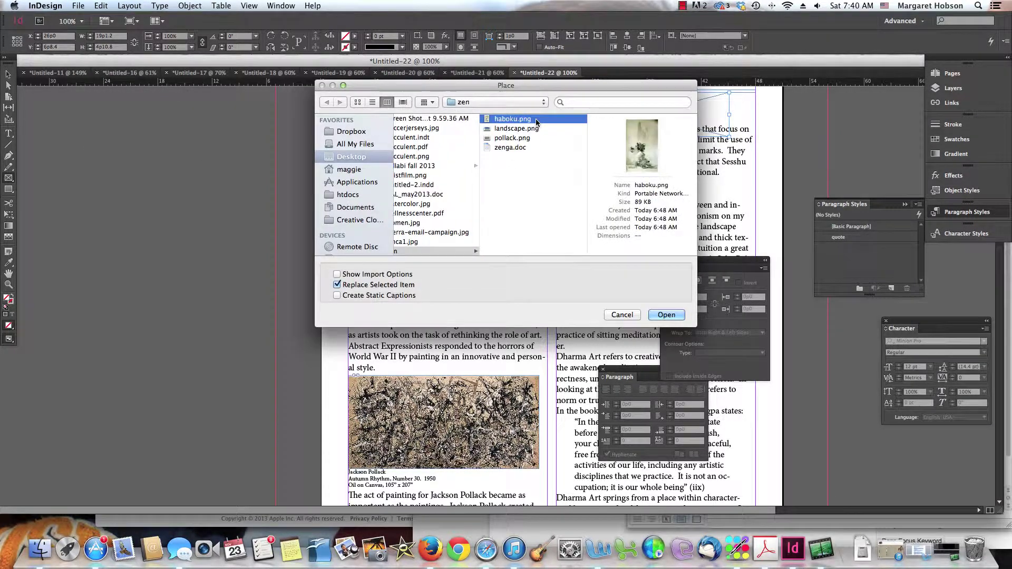
left_click(673, 316)
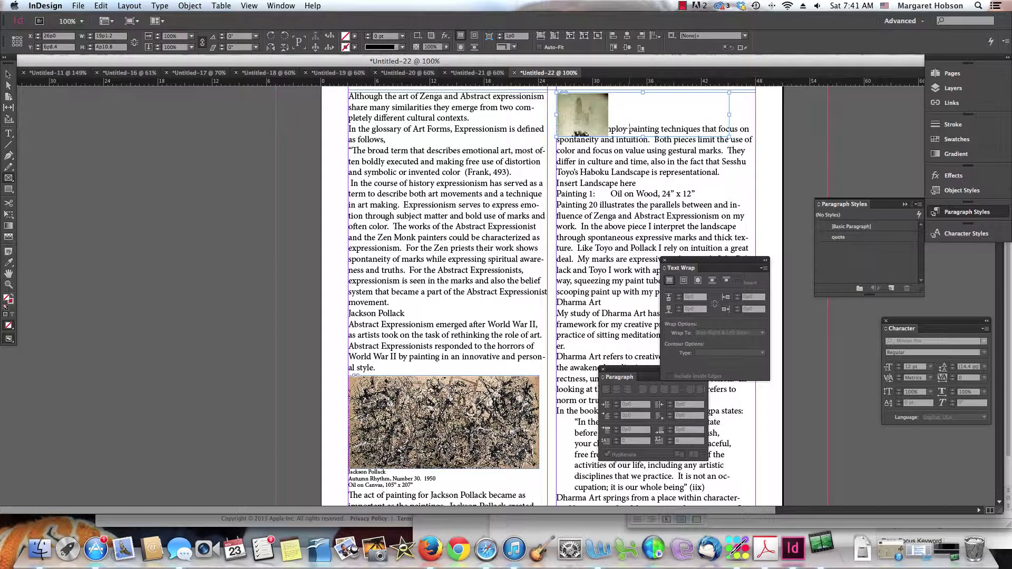
- Wrap the text around the Haboku frame's bounding box and resize the frame to about 6p11 wide and 10p8 high
left_click(9, 74)
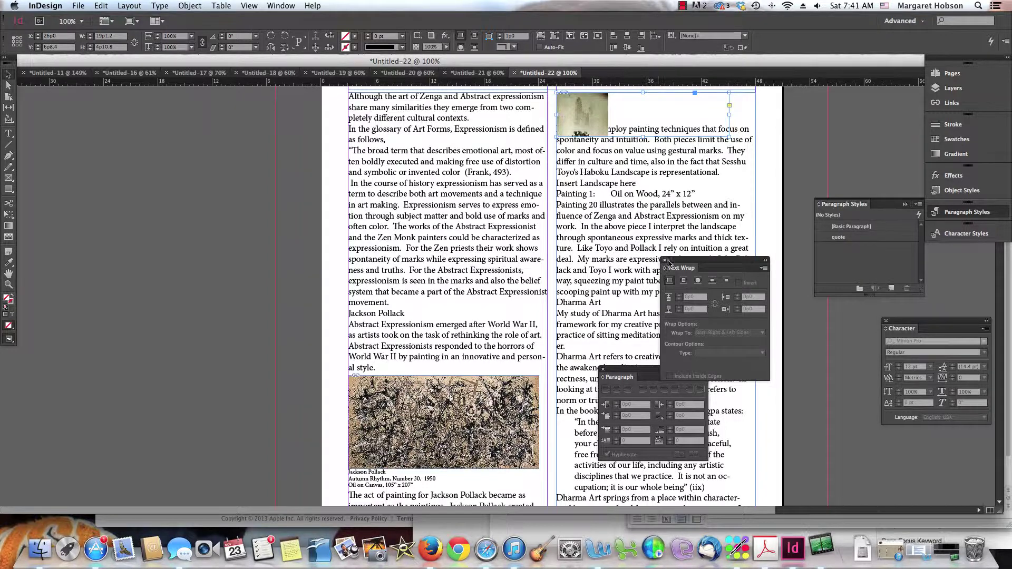
left_click(684, 281)
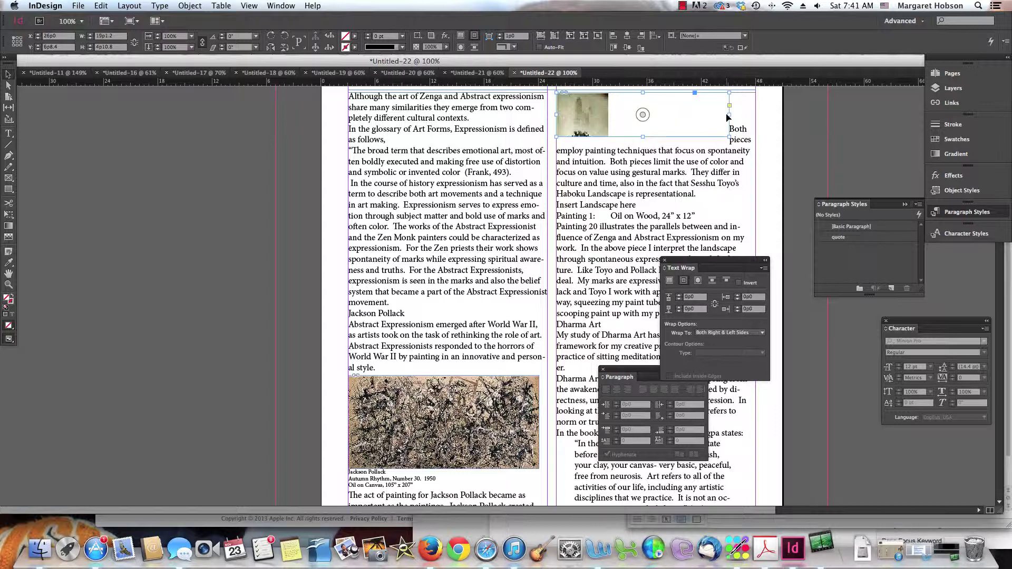
left_click_drag(728, 115, 598, 160)
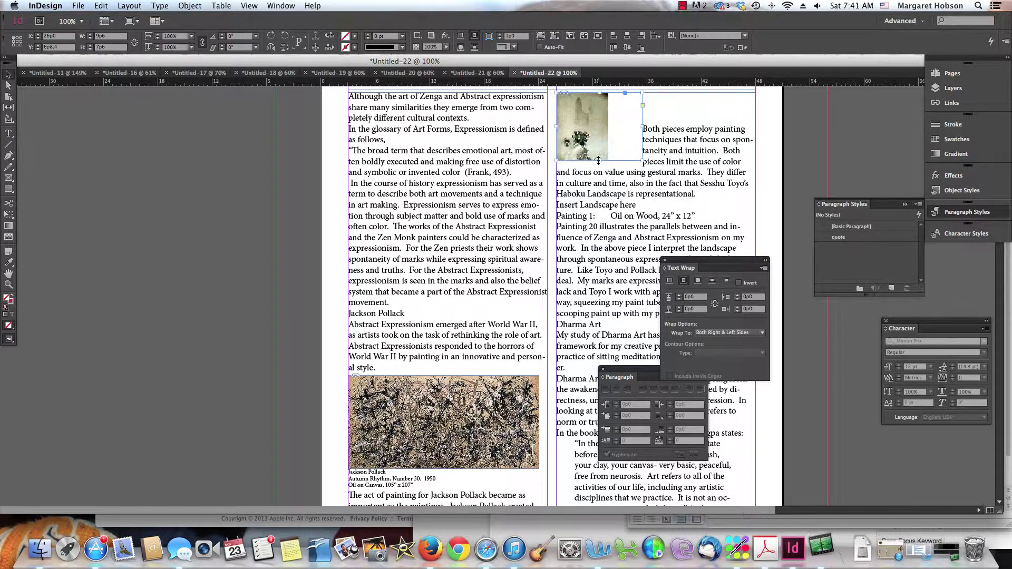
left_click_drag(640, 126, 618, 129)
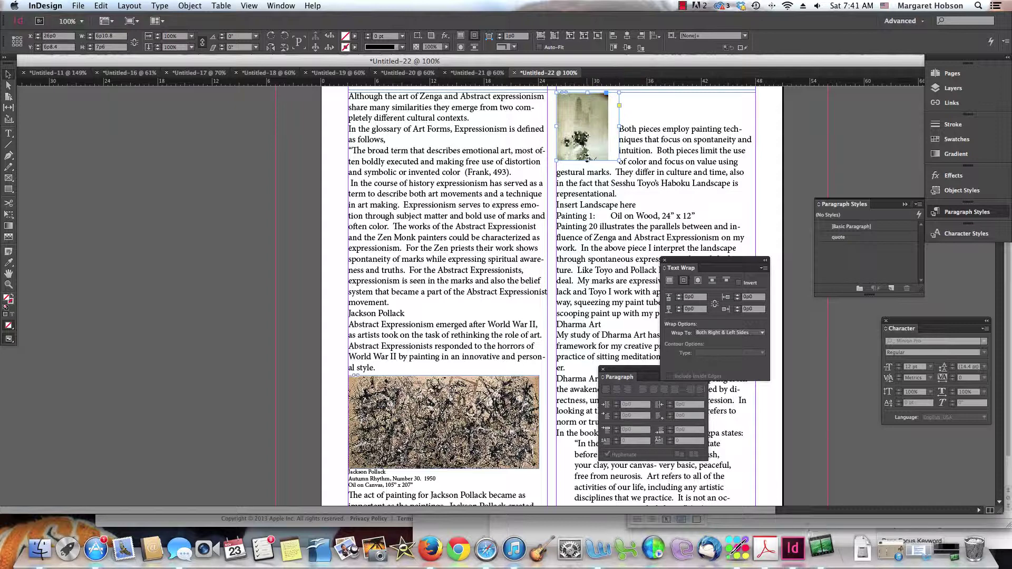
left_click_drag(588, 158, 588, 189)
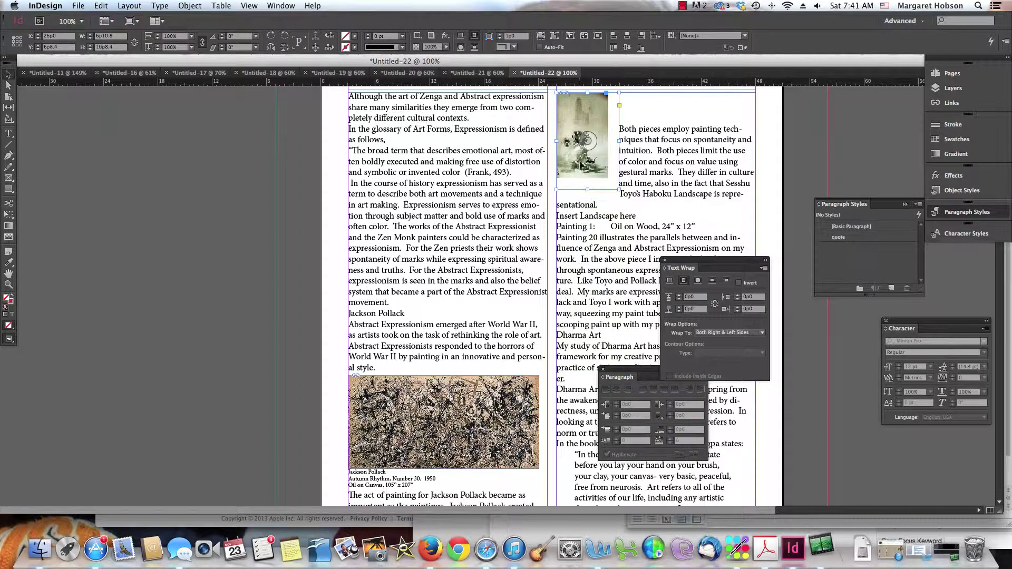
- Fit the Haboku image to its frame with Fill Frame Proportionally
left_click(176, 4)
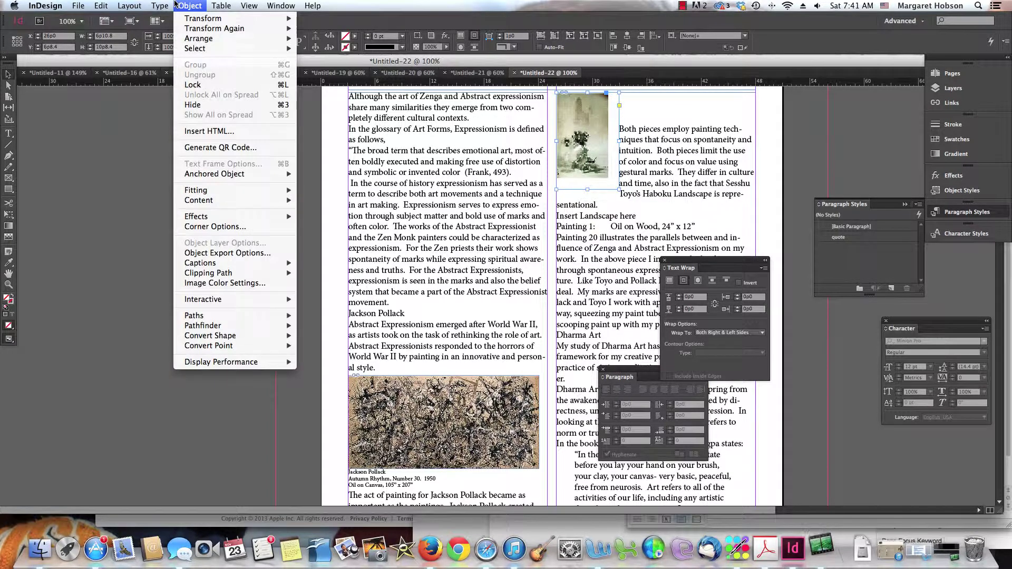
mouse_move(186, 190)
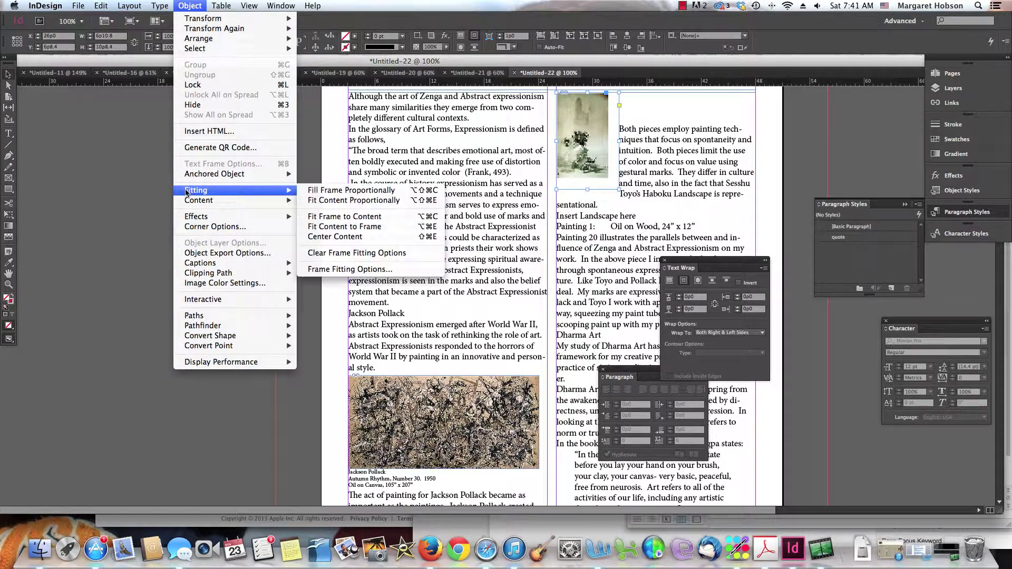
left_click(376, 191)
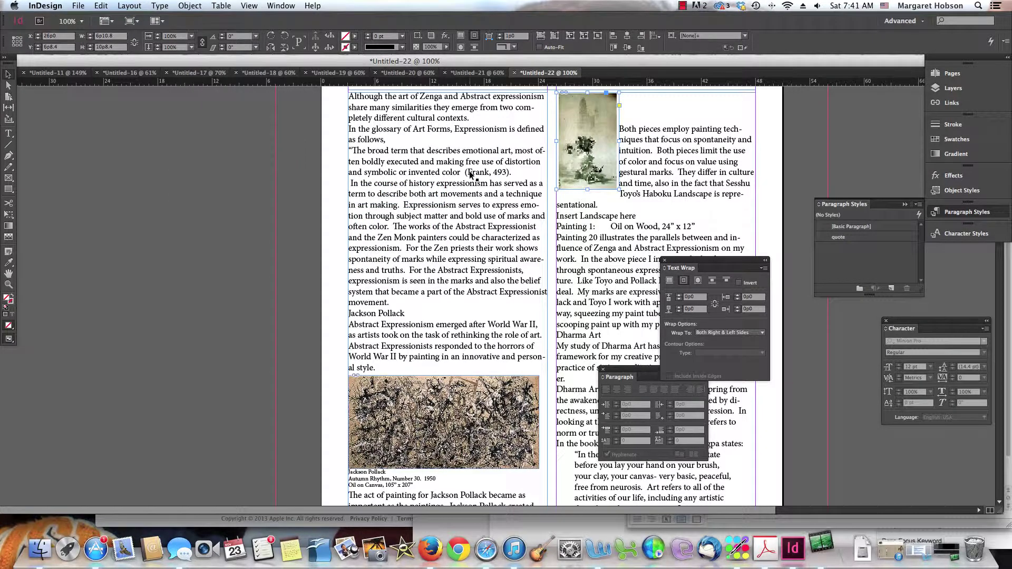
- Turn off hyphenation for the paragraph beginning "Both pieces employ painting techniques"
left_click(647, 154)
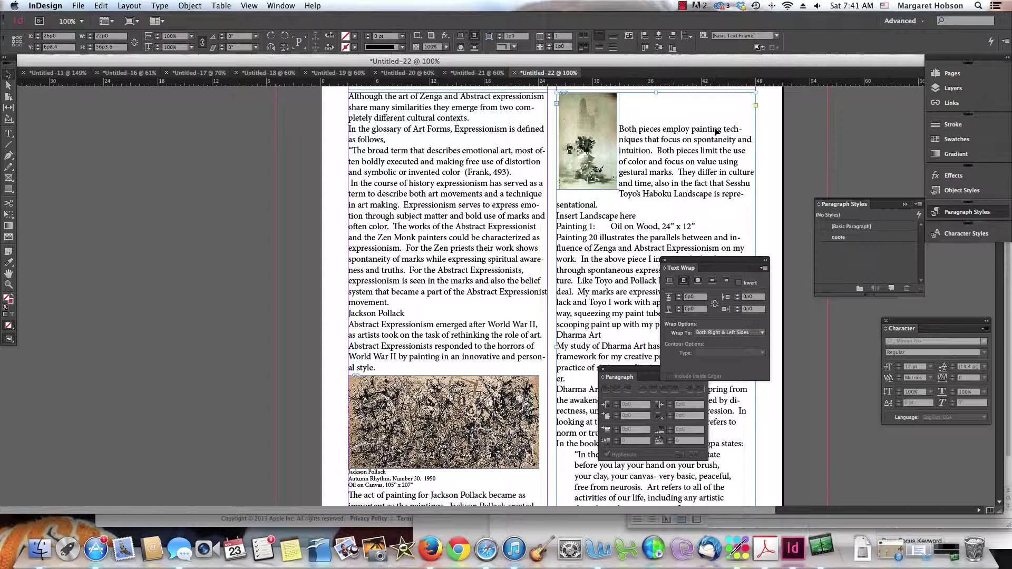
double_click(693, 162)
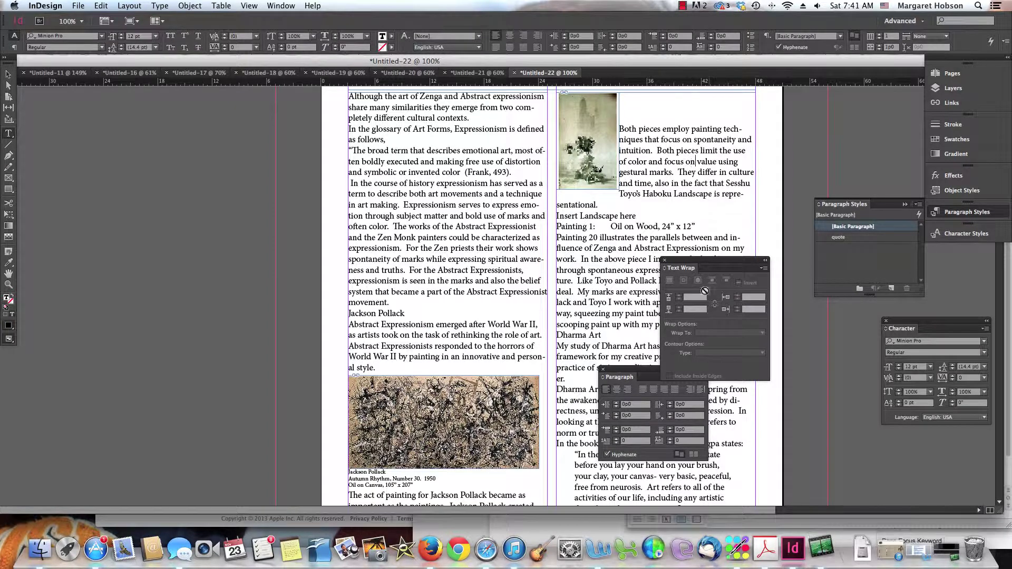
left_click_drag(630, 377, 576, 360)
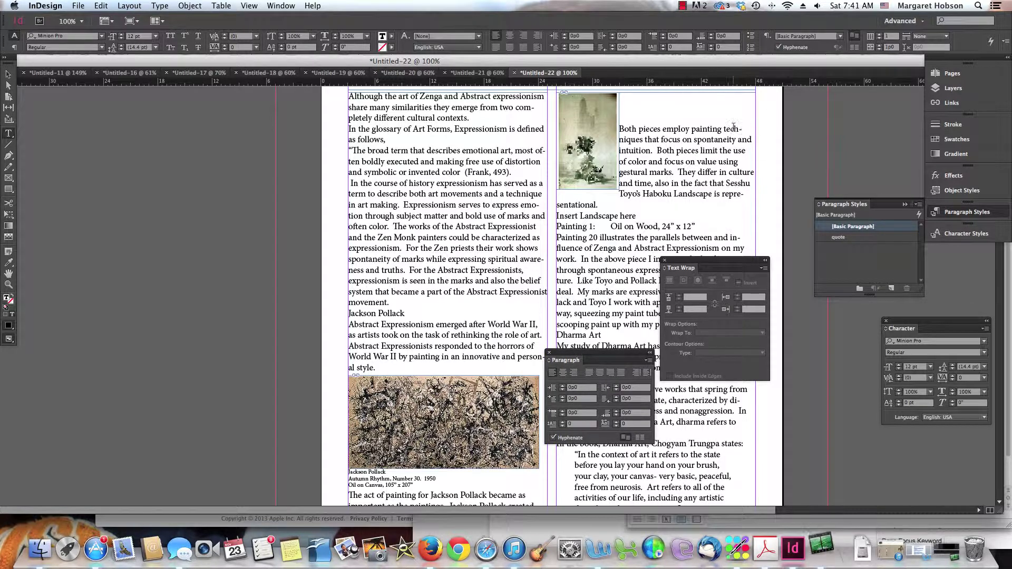
left_click(553, 438)
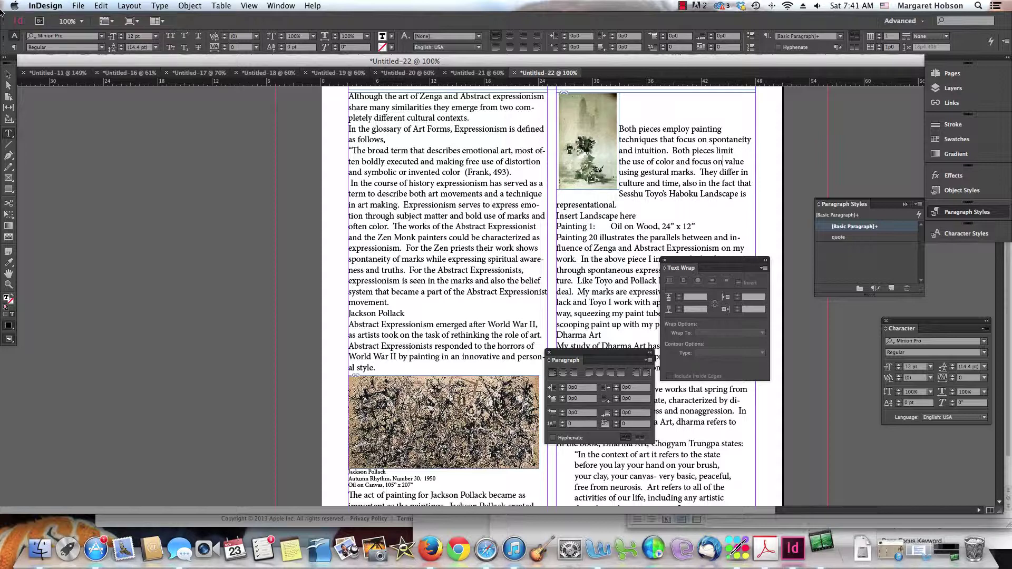
- Set the left text wrap offset of the Haboku image frame to 1p0
left_click(8, 73)
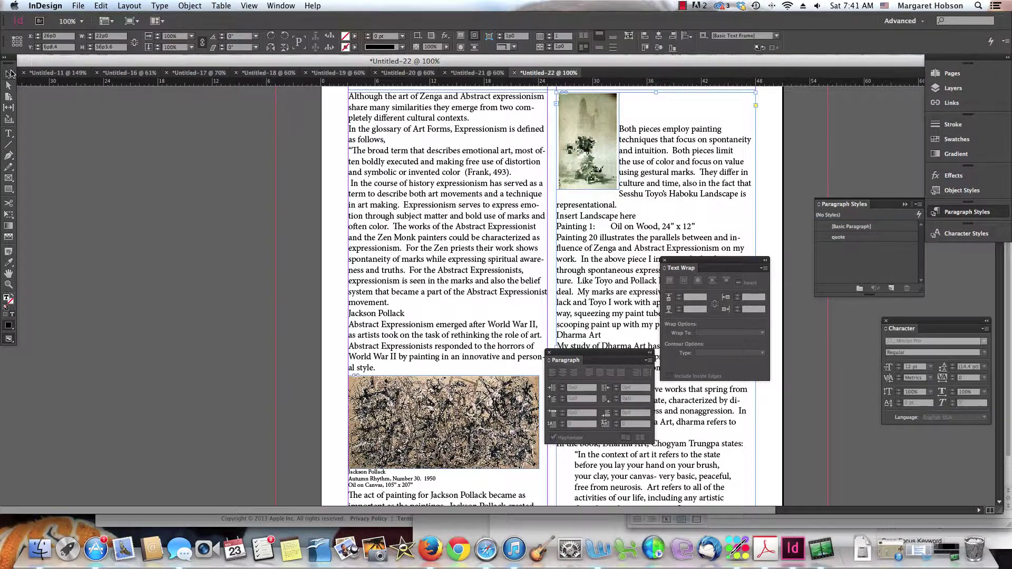
left_click(560, 132)
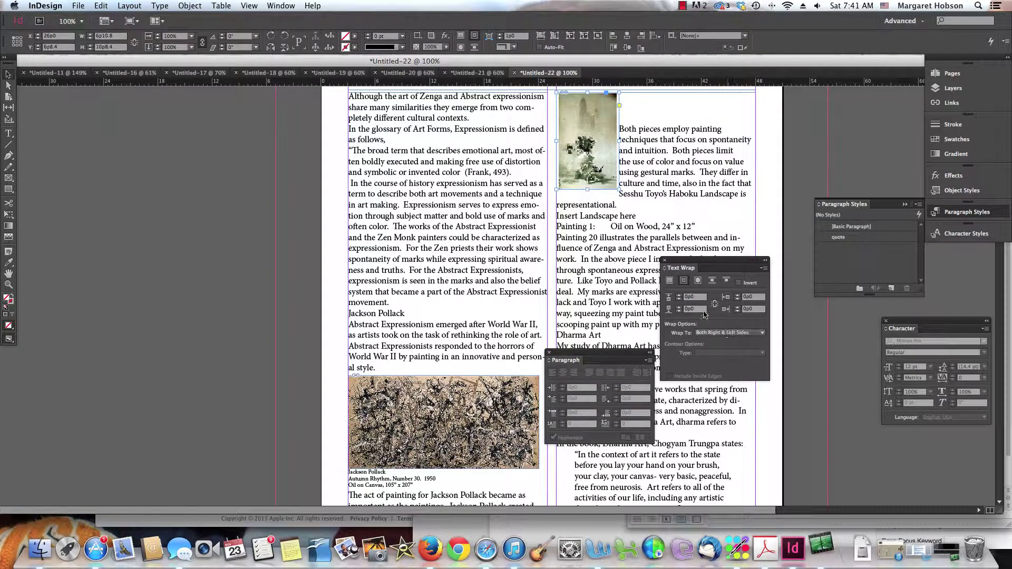
left_click(749, 298)
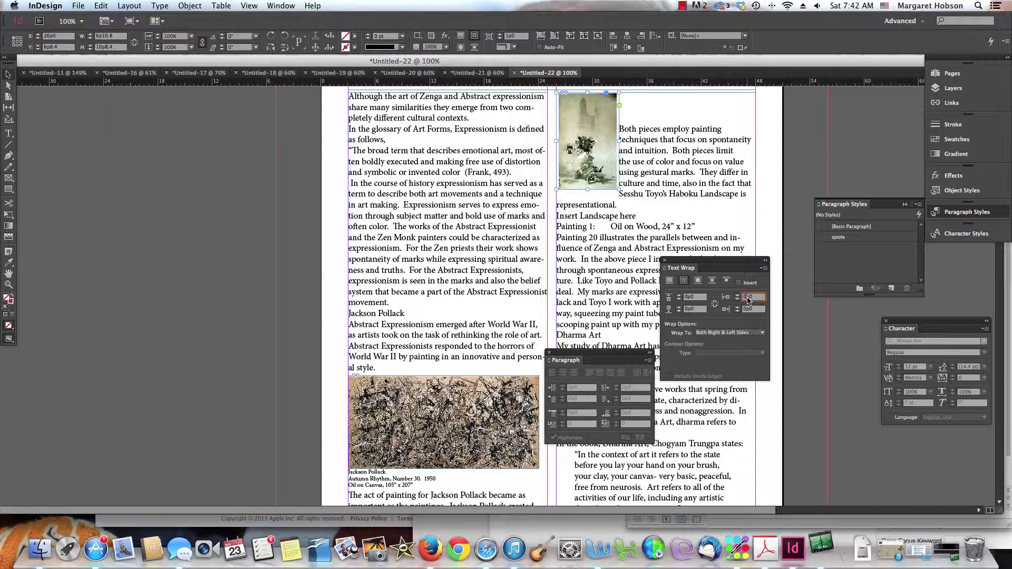
type("1p0")
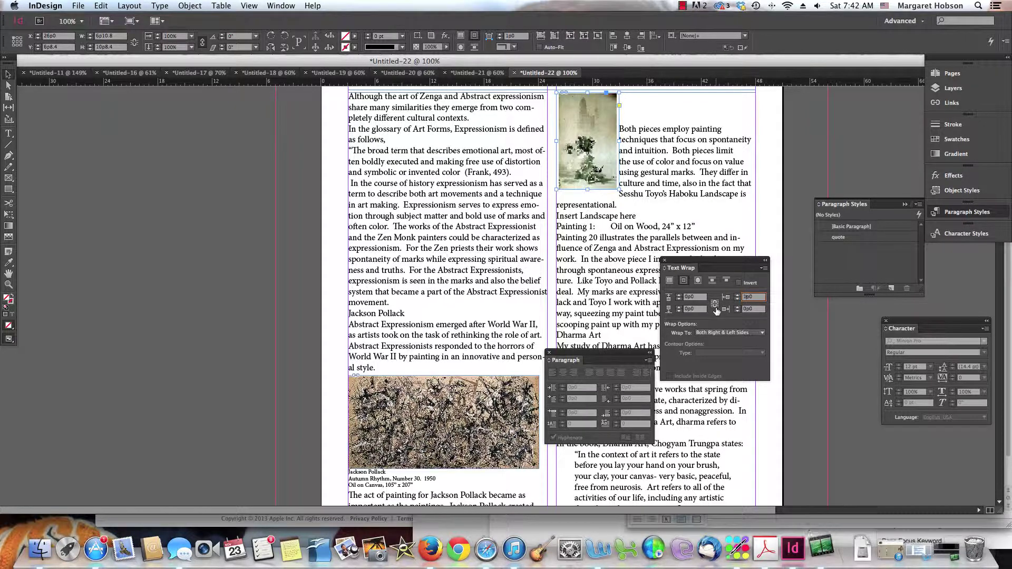
- Widen the Haboku frame to about 7p2 and move it slightly down to a Y position of about 7p4
left_click_drag(619, 141, 622, 140)
left_click_drag(600, 159, 601, 165)
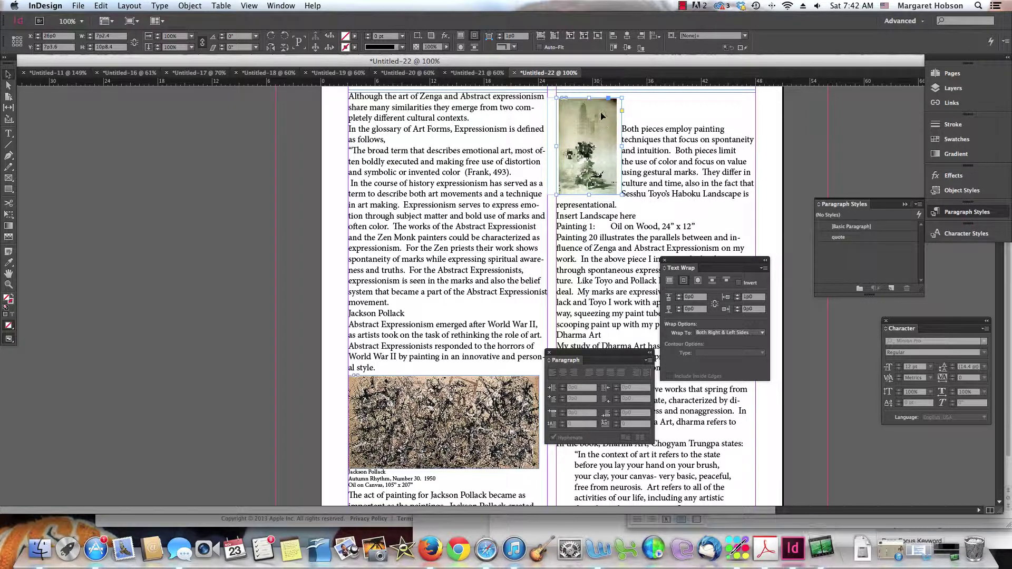
left_click(636, 140)
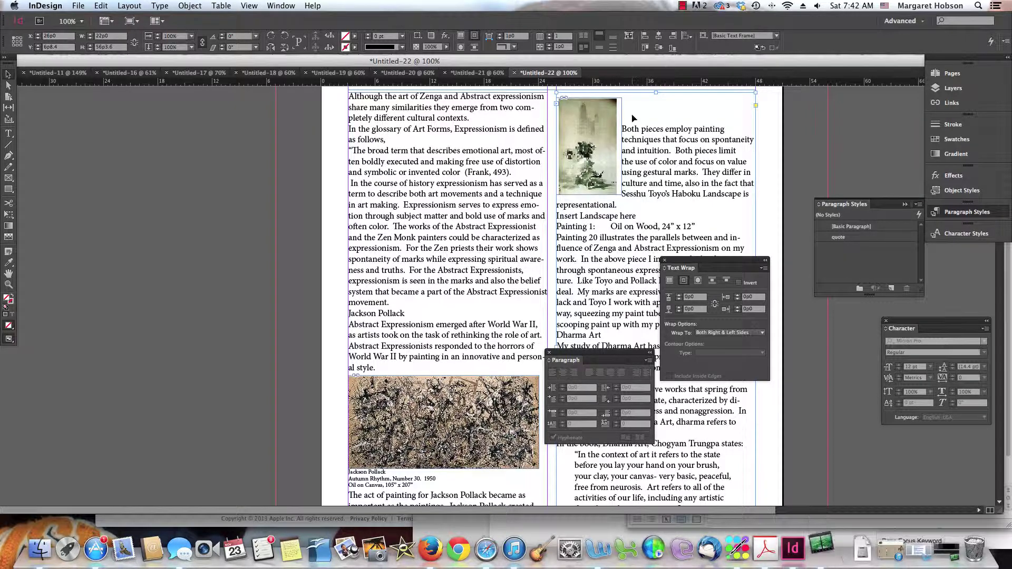
- Delete the empty lines above the paragraph "Both pieces employ painting techniques" beside the Haboku image
key("t")
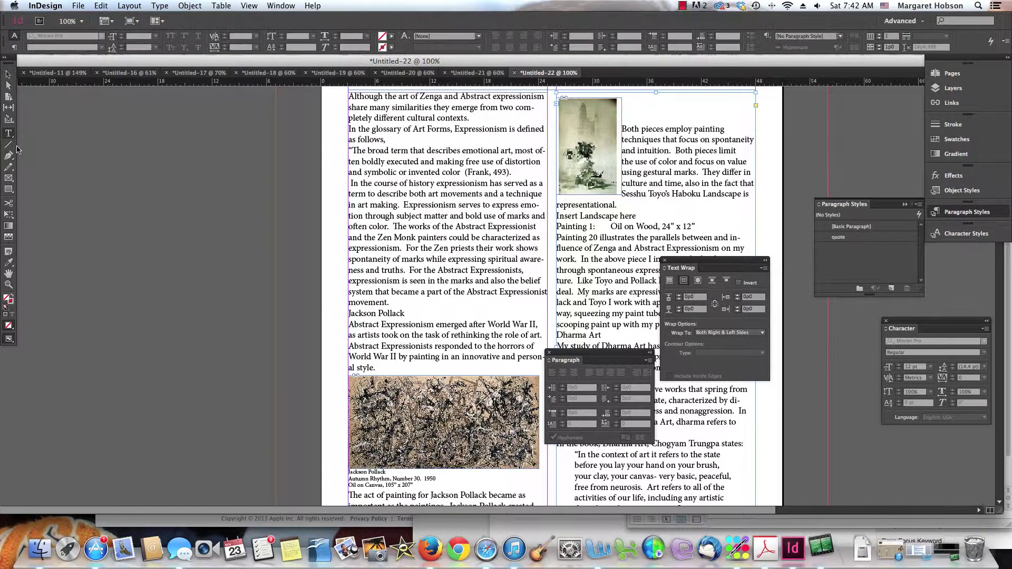
left_click(629, 119)
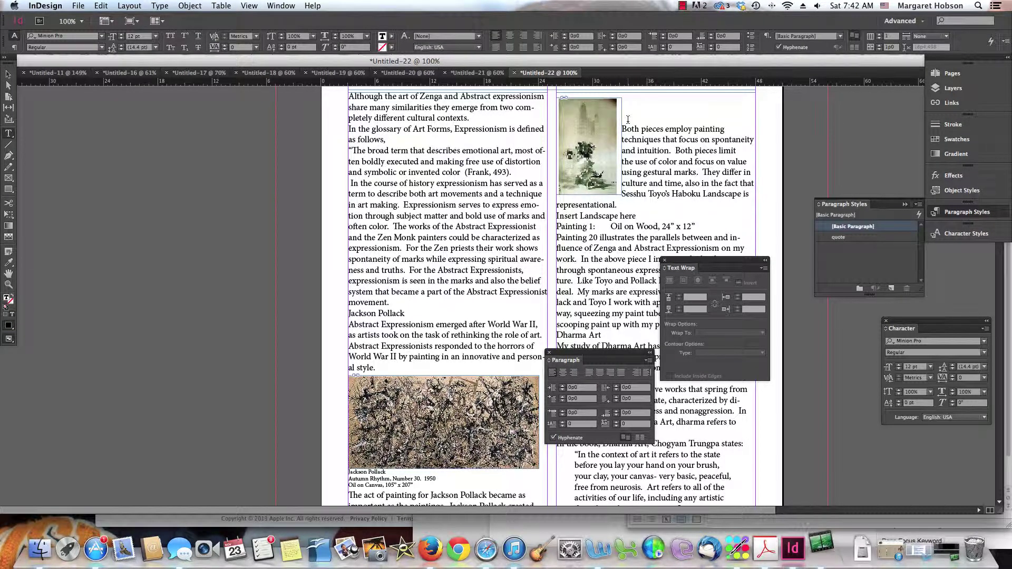
key("BackSpace")
key("BackSpace")
key("BackSpace")
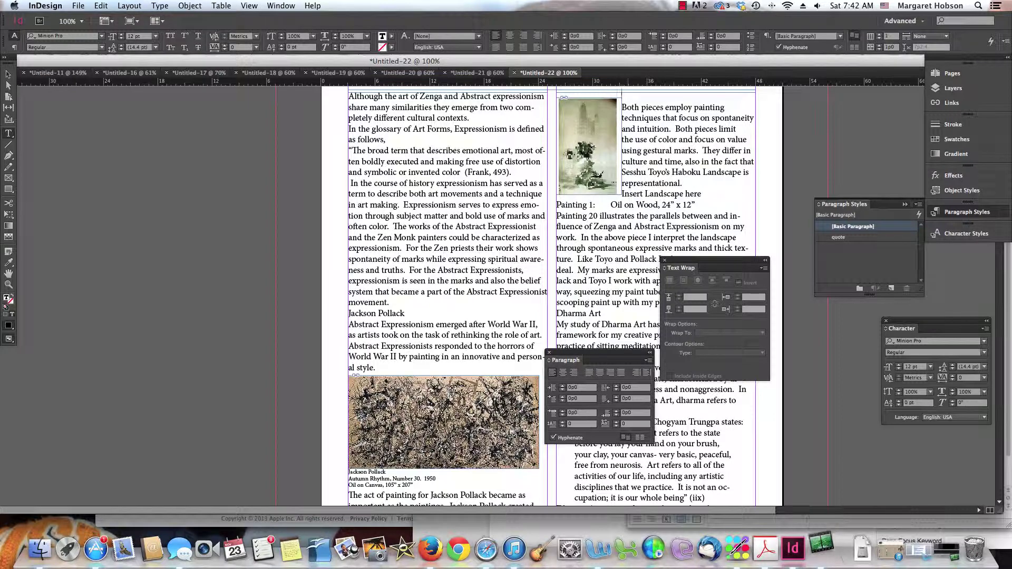
- Try a blank line between the Jackson Pollack painting's caption and the paragraph "The act of painting"
scroll(628, 119, "down", 3)
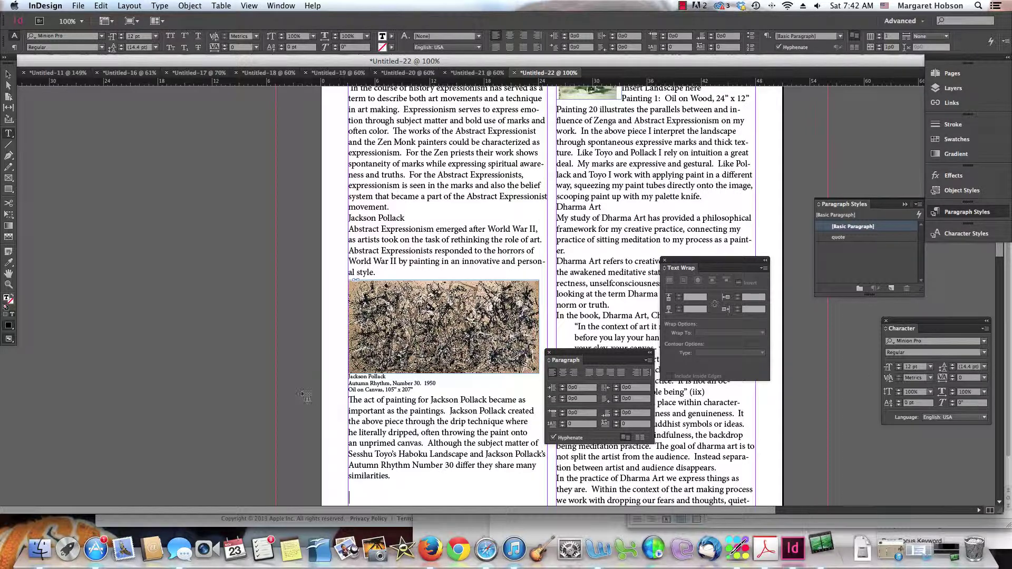
left_click(423, 391)
key("Return")
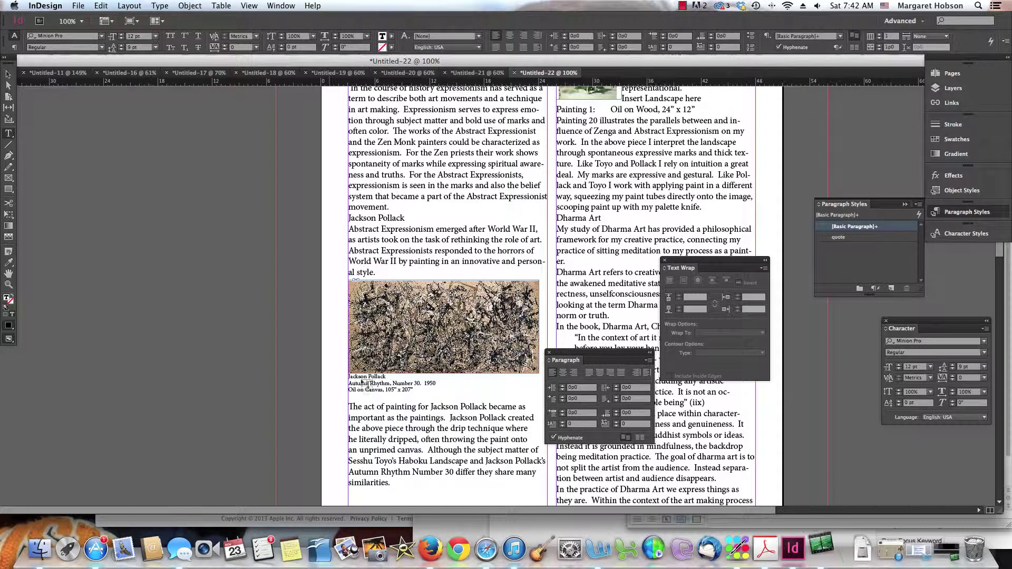
key("super+minus")
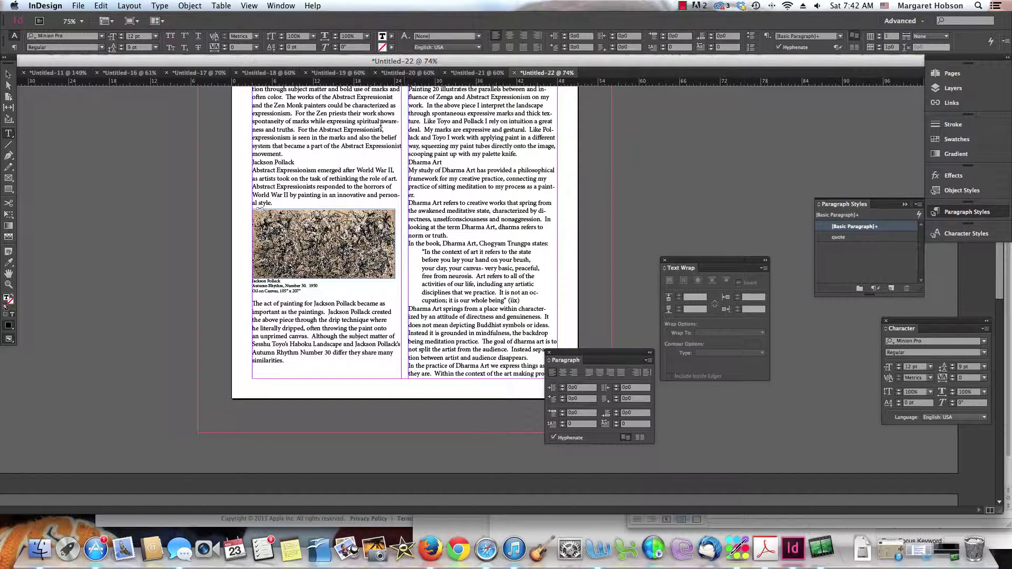
type("h")
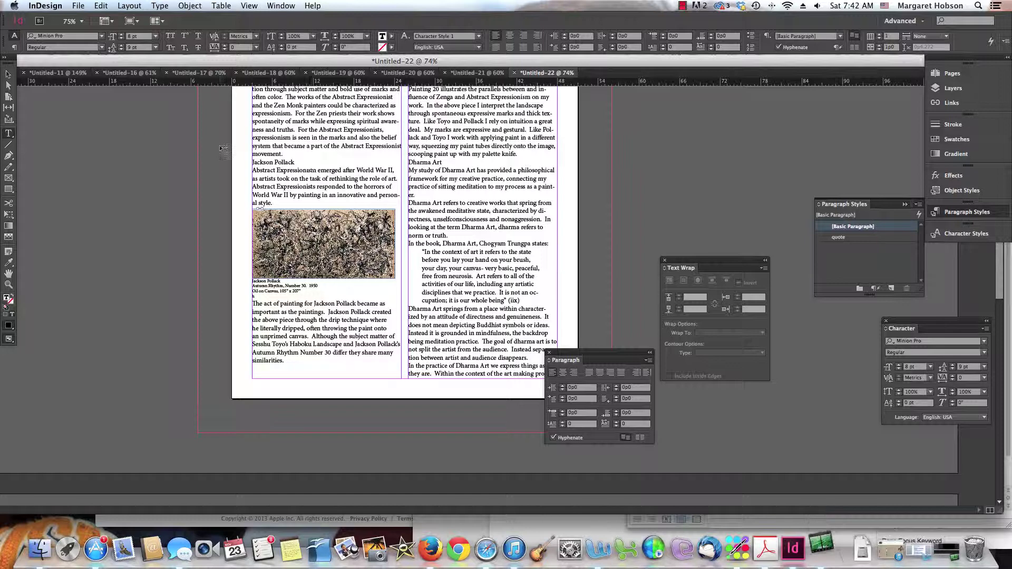
key("BackSpace")
key("BackSpace")
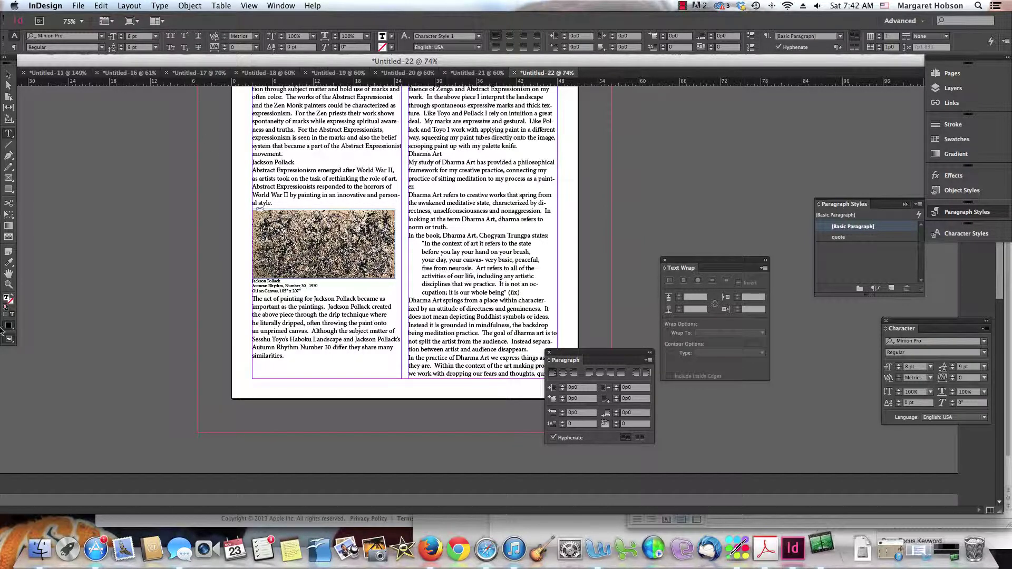
left_click(8, 273)
left_click_drag(358, 263, 323, 396)
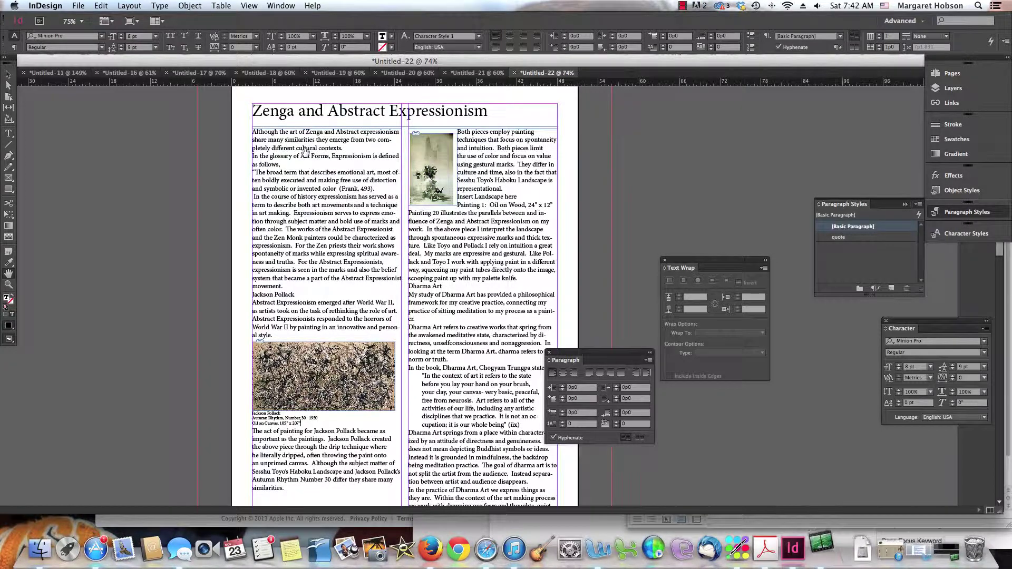